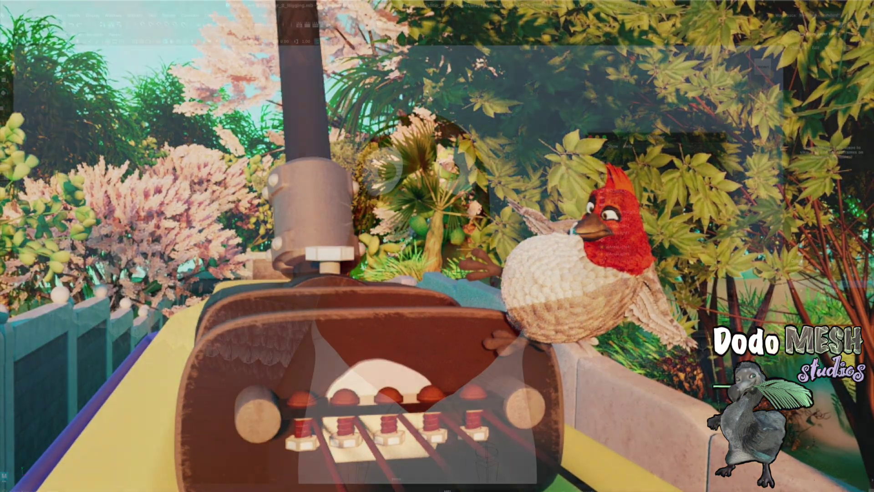
Step: Unhide description1 and the other hidden fur descriptions, including the crest and arm fur
left_click(622, 260)
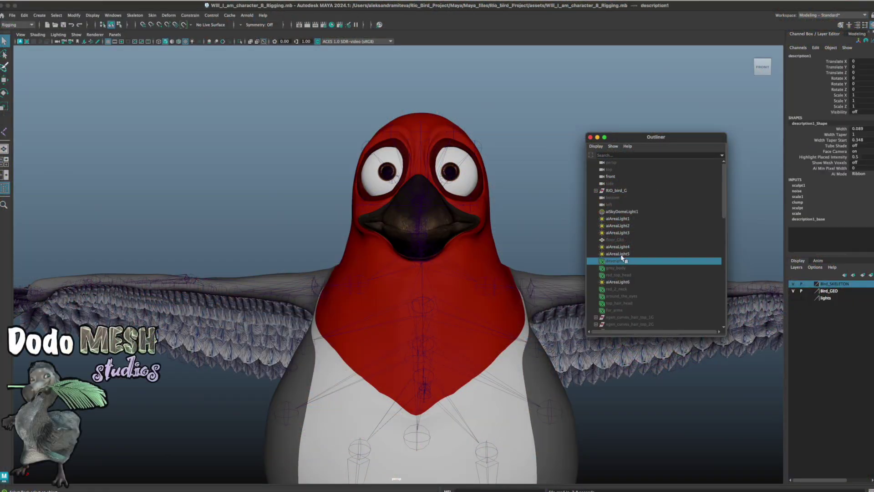
key("h")
left_click(616, 267)
key("h")
key("h")
left_click(617, 289)
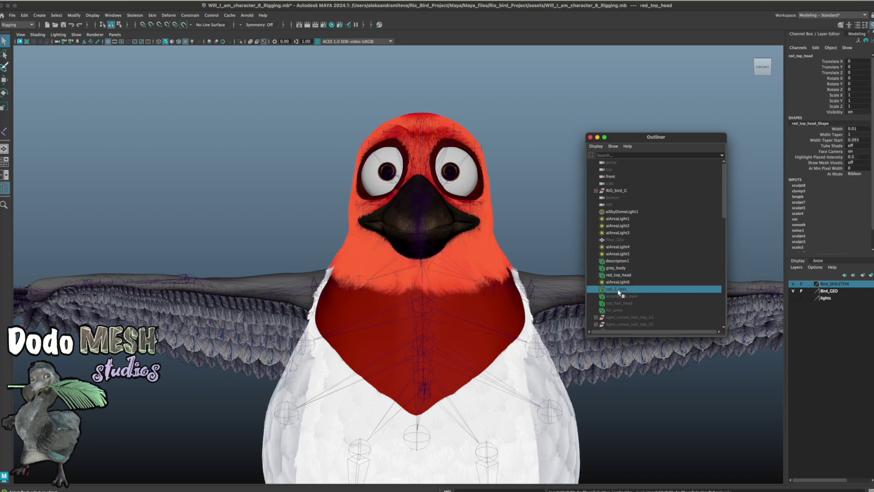
key("h")
key("h")
left_click(623, 310)
key("h")
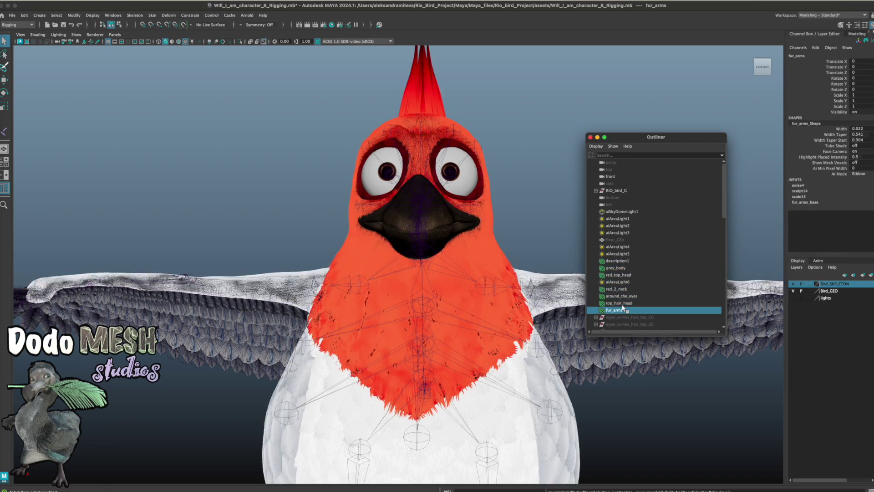
Step: Orbit and zoom around the bird to inspect the newly visible fur
scroll(637, 426, "down", 2)
scroll(637, 427, "down", 3)
scroll(638, 427, "down", 5)
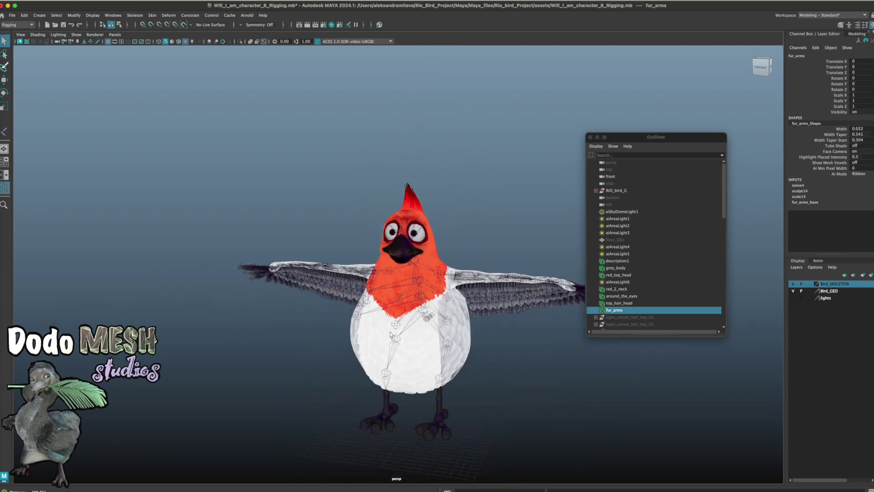
middle_click_drag(633, 425, 527, 354, "alt")
mouse_move(517, 404)
left_mouse_down("alt")
mouse_move(476, 411)
mouse_move(503, 415)
mouse_move(531, 405)
mouse_move(543, 415)
mouse_move(527, 414)
mouse_move(529, 362)
left_mouse_up("alt")
mouse_move(528, 363)
right_mouse_down("alt")
mouse_move(548, 451)
mouse_move(725, 409)
mouse_move(660, 423)
right_mouse_up("alt")
left_click_drag(660, 423, 536, 443, "alt")
mouse_move(525, 346)
left_mouse_down("alt")
mouse_move(519, 305)
mouse_move(537, 314)
mouse_move(531, 308)
mouse_move(521, 344)
mouse_move(525, 333)
left_mouse_up("alt")
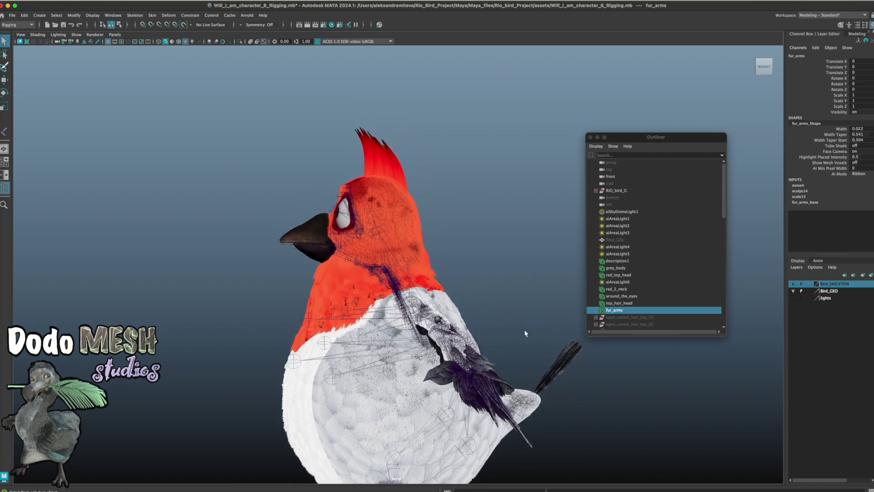
mouse_move(597, 406)
right_mouse_down("alt")
mouse_move(669, 410)
mouse_move(690, 332)
right_mouse_up("alt")
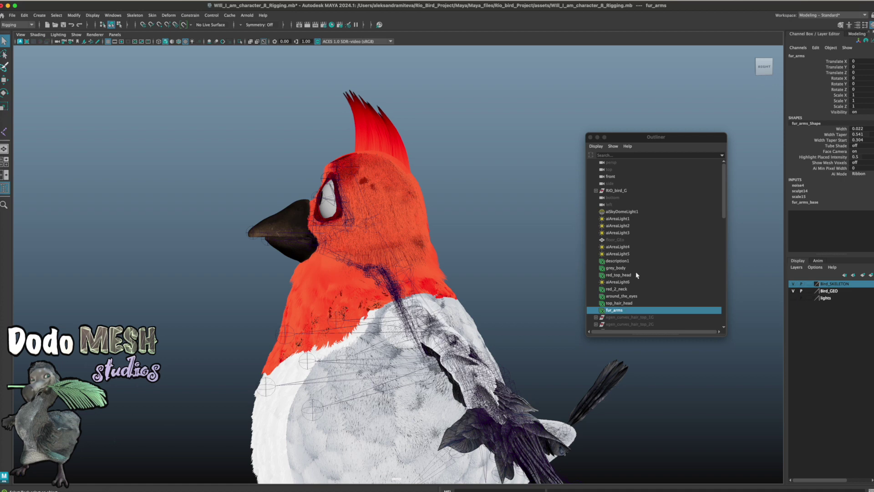
Step: Toggle visibility of red_top_head and top_hair_head, and also select red_2_neck, to check each
left_click(624, 275)
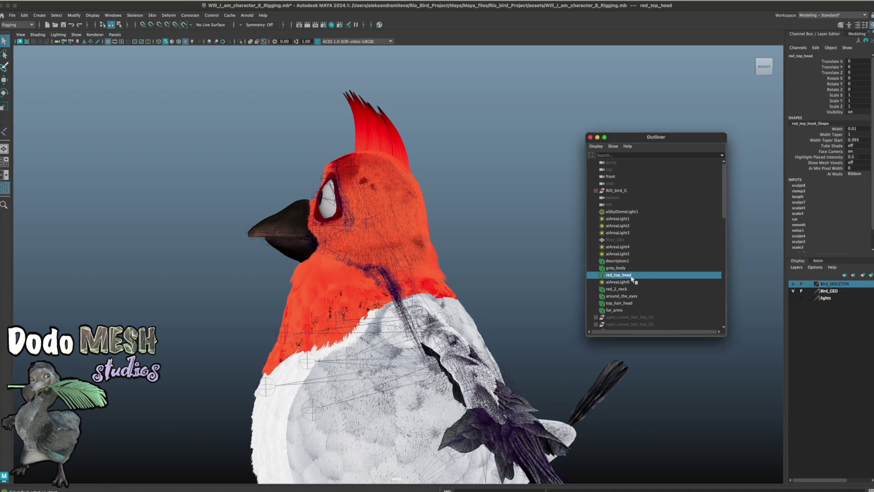
key("h")
key("h")
left_click(623, 289)
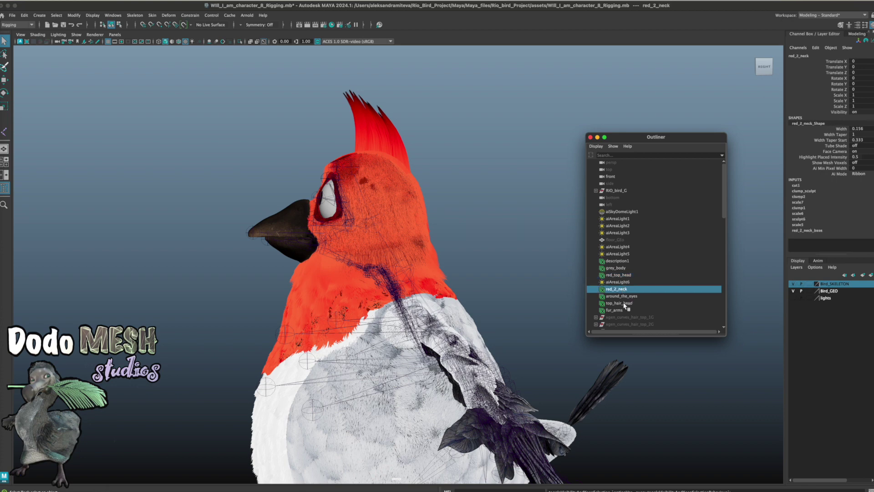
left_click(624, 303)
key("h")
key("h")
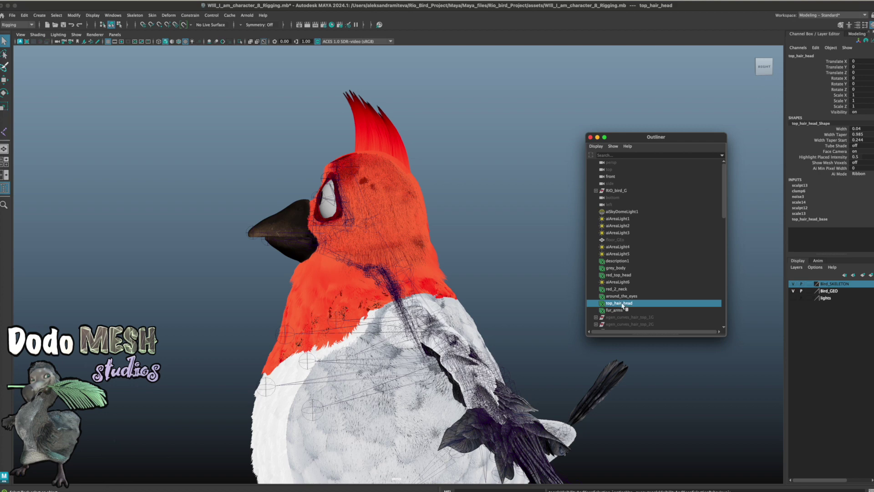
left_click(23, 25)
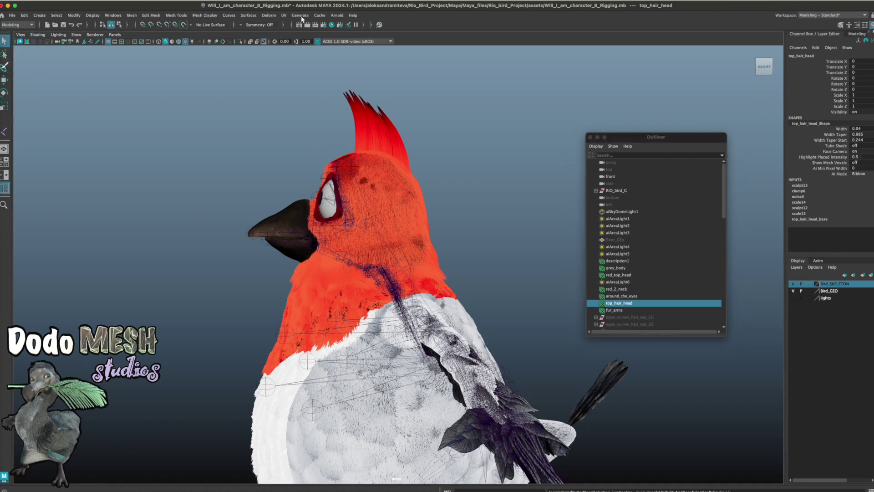
Step: Switch to the XGen - Interactive Groom workspace and toggle top_hair_head visibility off and on
left_click(301, 17)
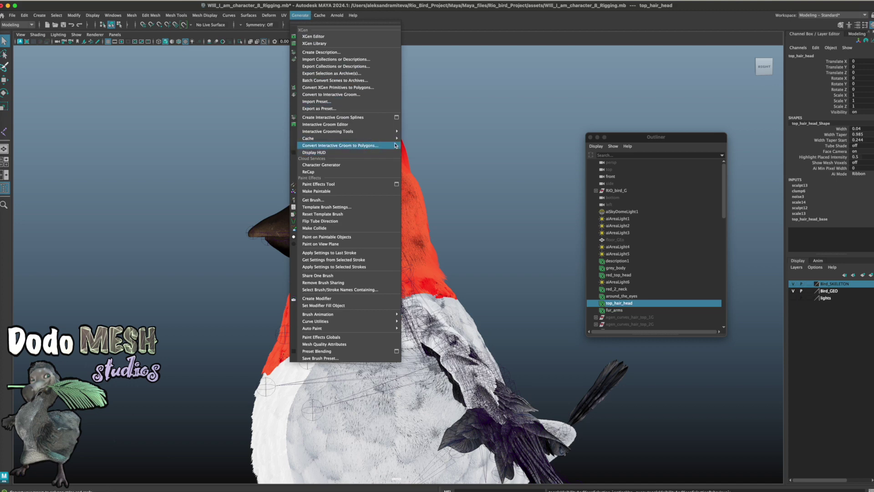
left_click(832, 15)
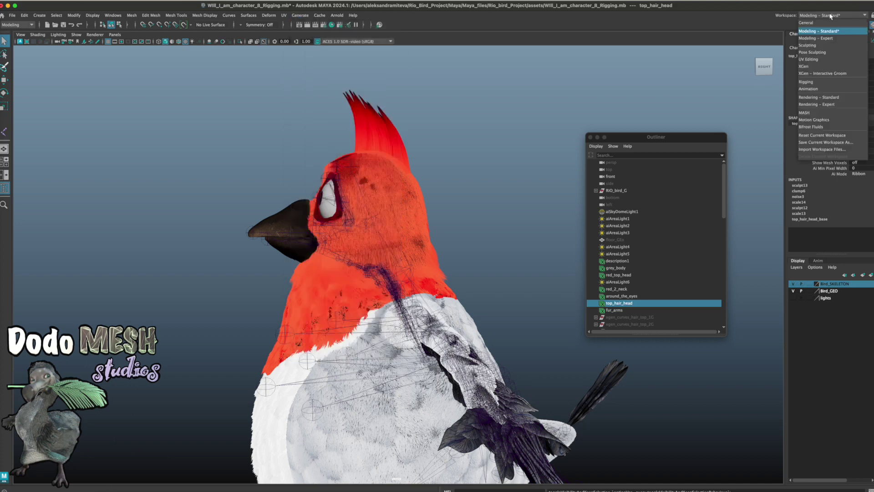
left_click(830, 74)
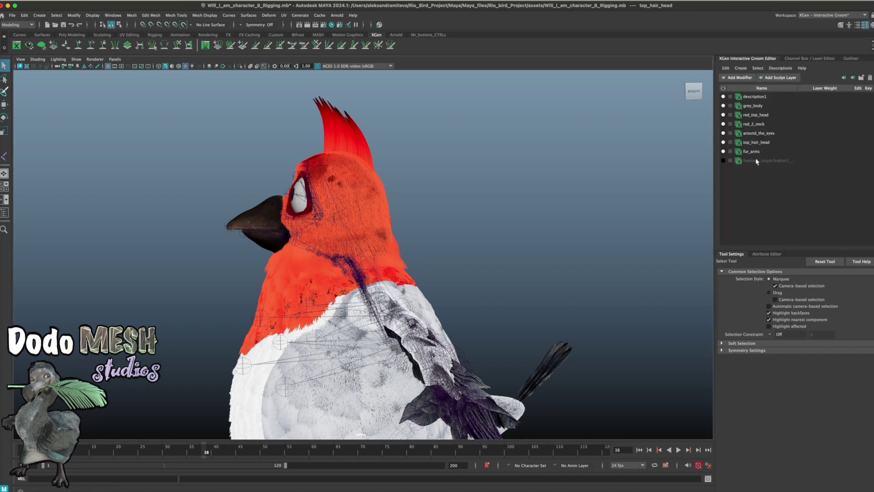
left_click(724, 143)
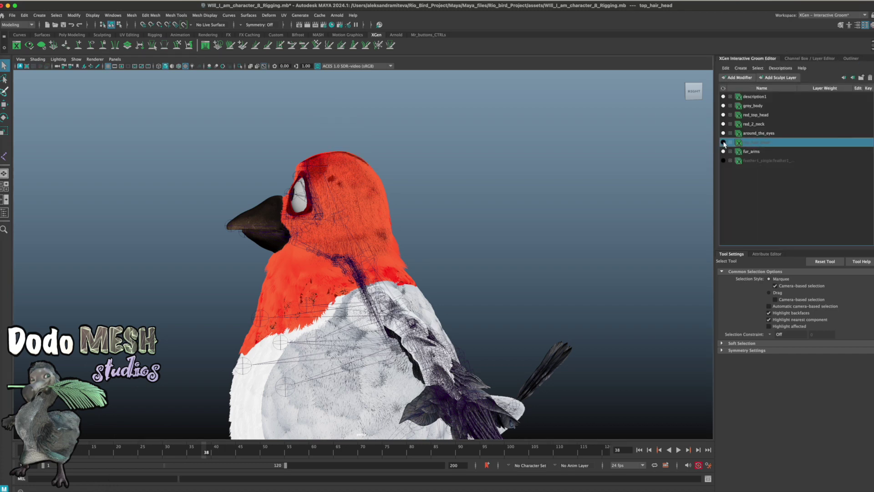
left_click(724, 142)
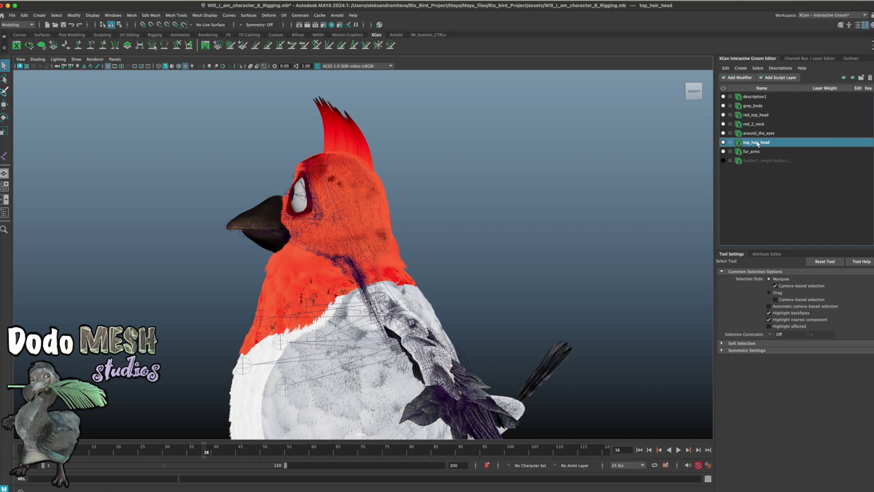
left_click(301, 15)
mouse_move(312, 328)
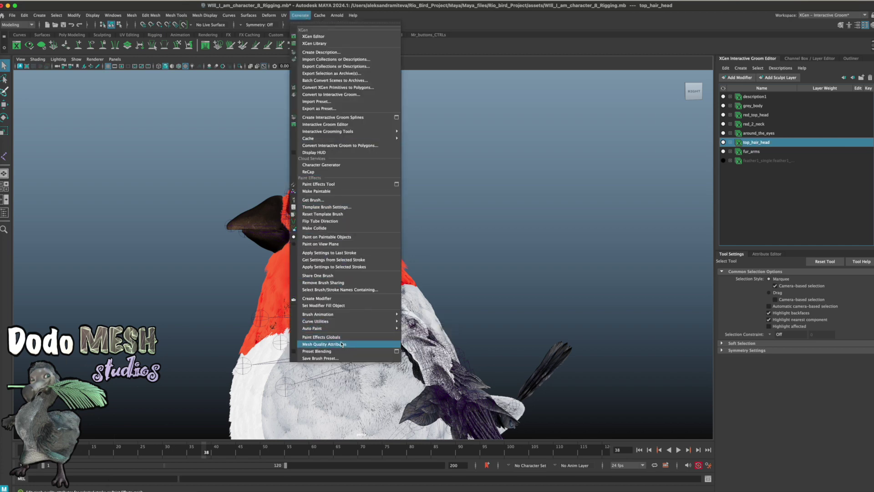
Step: Convert the top_hair_head crest groom to a combined polygon mesh, polySurface7
left_click(360, 147)
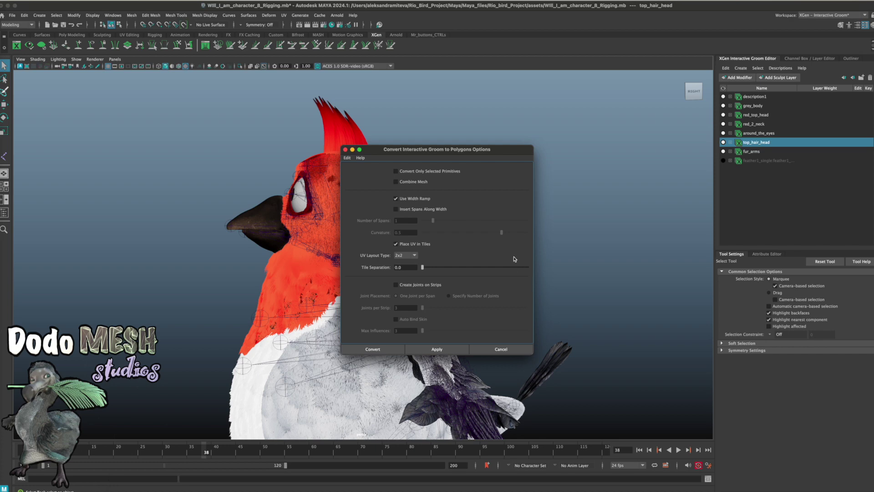
left_click_drag(452, 152, 547, 142)
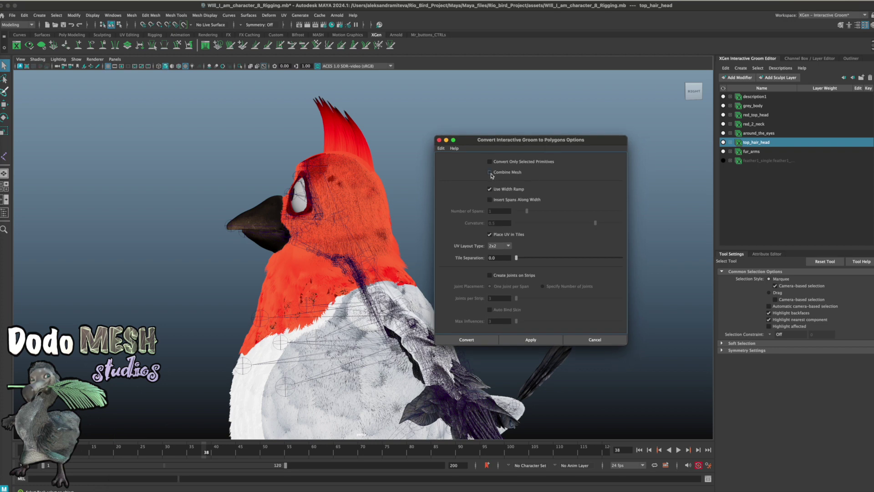
left_click(478, 339)
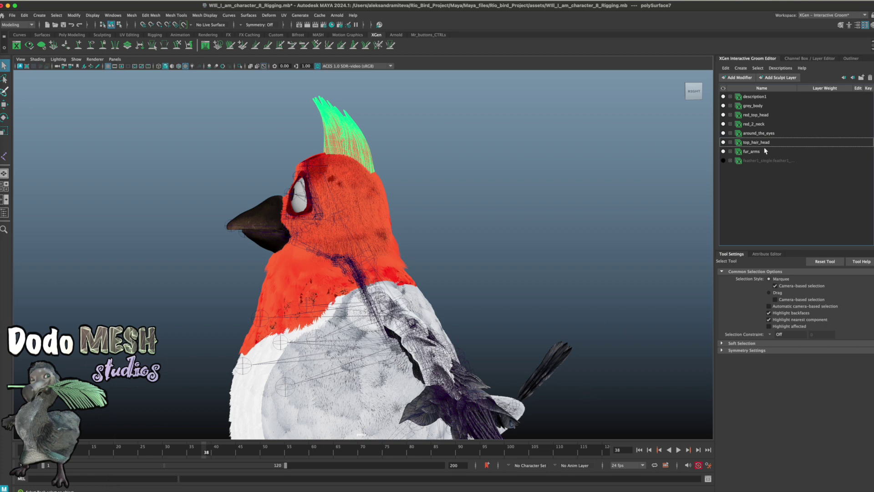
Step: Hide the original top_hair_head groom in the Outliner and orbit to inspect the crest
left_click(852, 59)
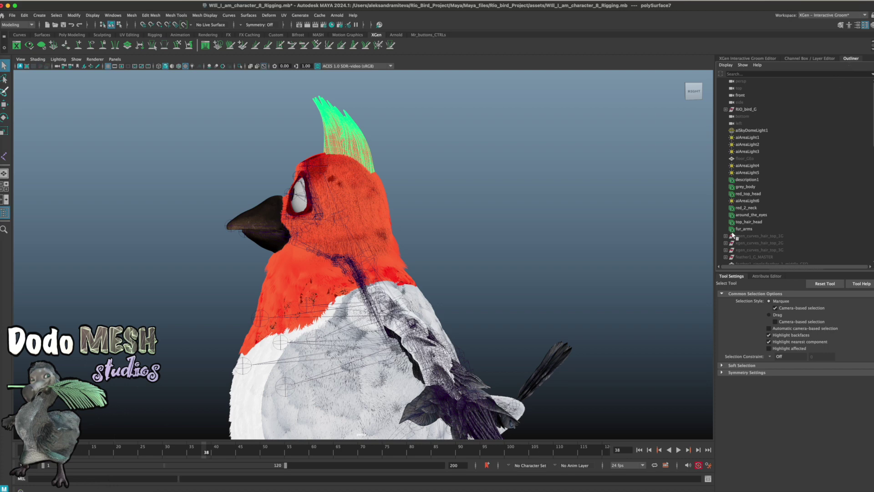
left_click(749, 222)
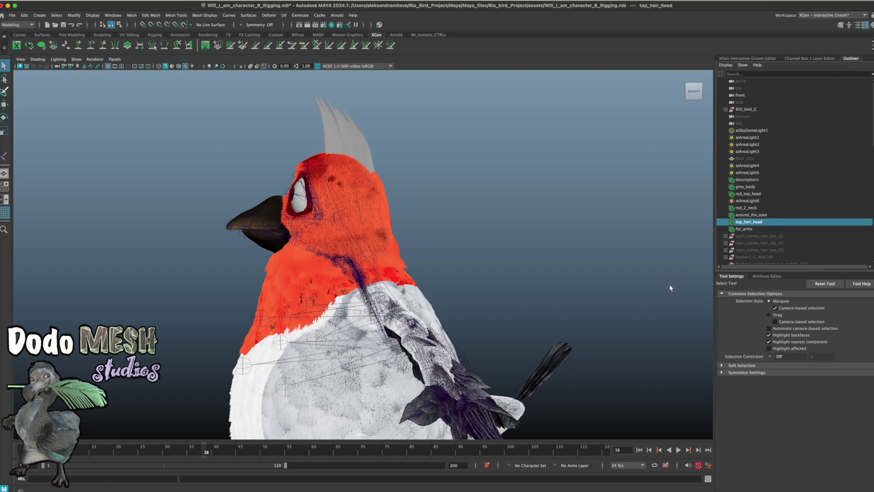
key("h")
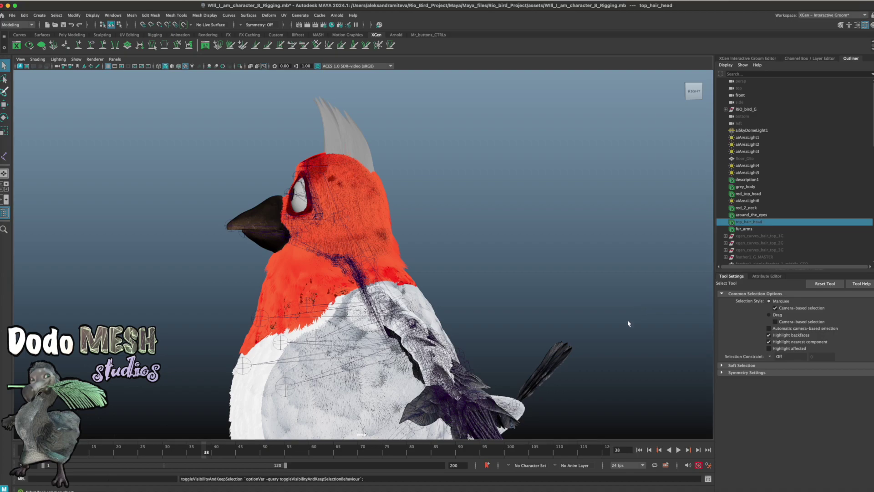
mouse_move(627, 320)
left_mouse_down("alt")
mouse_move(620, 322)
mouse_move(640, 308)
left_mouse_up("alt")
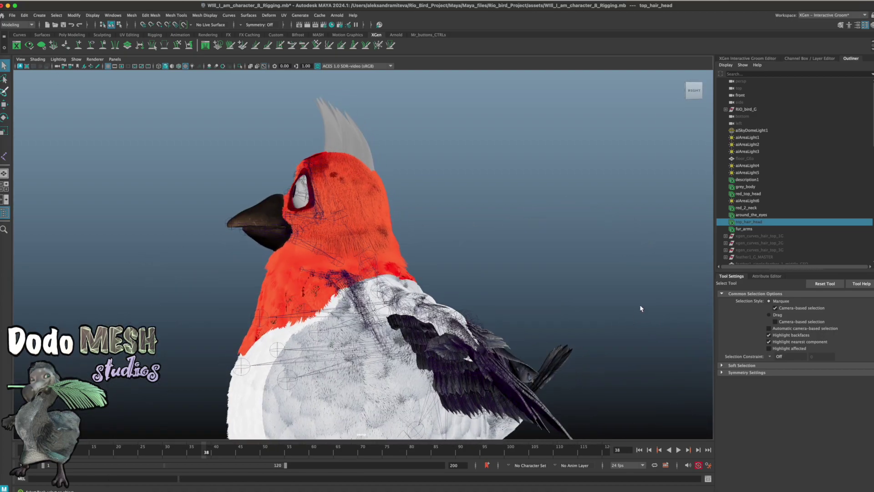
scroll(794, 182, "down", 10)
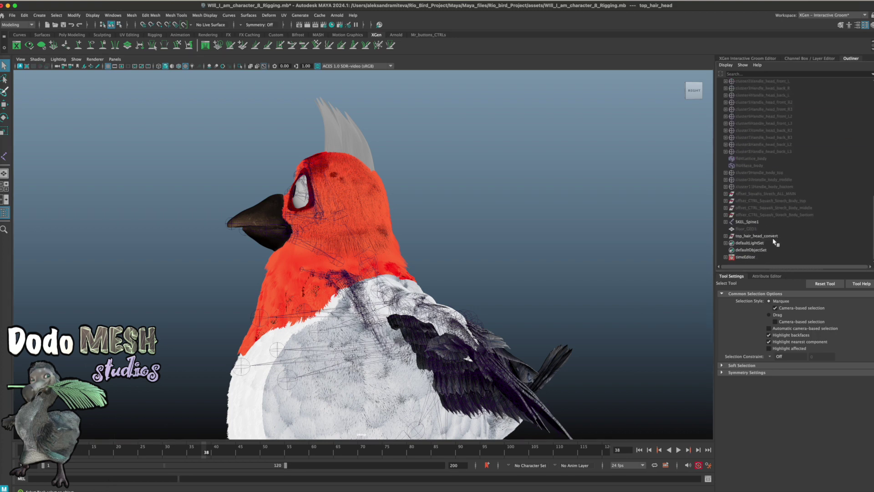
Step: Rename the converted polySurface7 crest mesh to top_hair_head_GEO
left_click(774, 236)
left_click(727, 236)
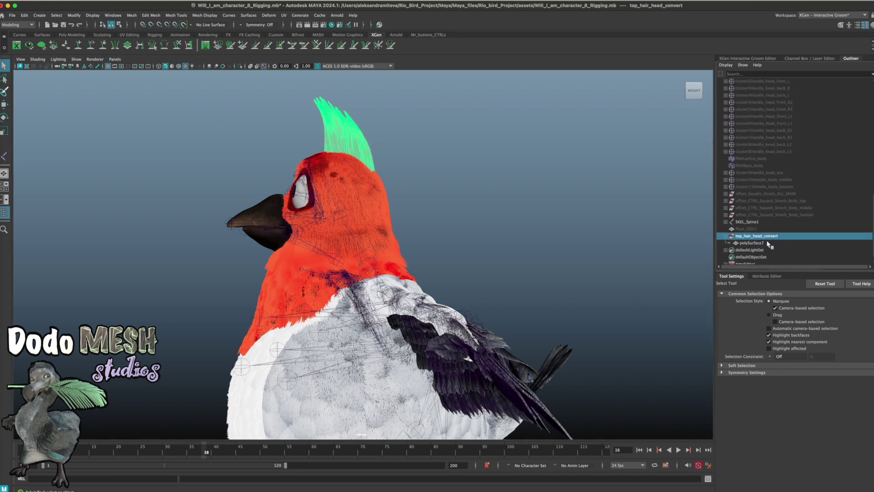
left_click_drag(759, 243, 777, 237)
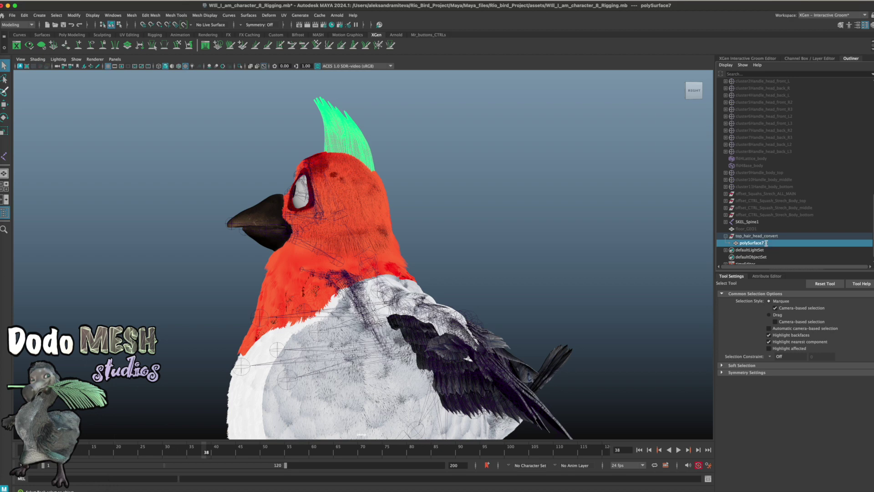
double_click(766, 243)
type("top_hair_head_GEO")
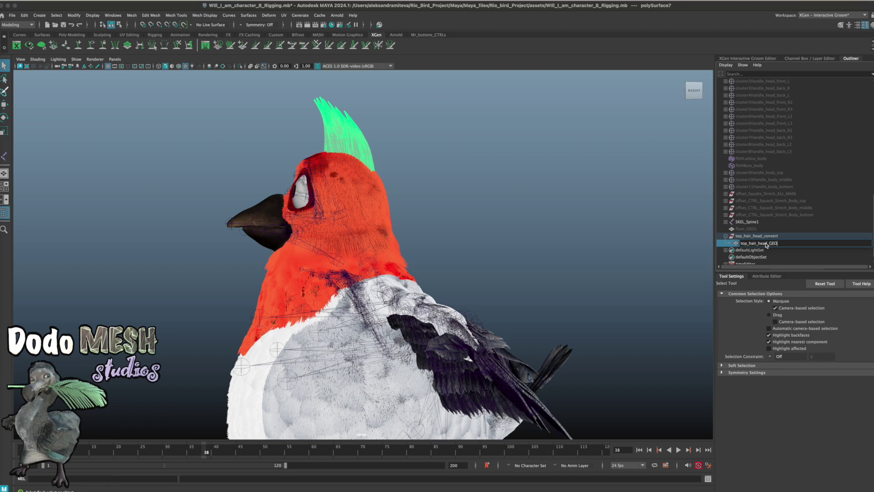
type("_GEO")
key("Return")
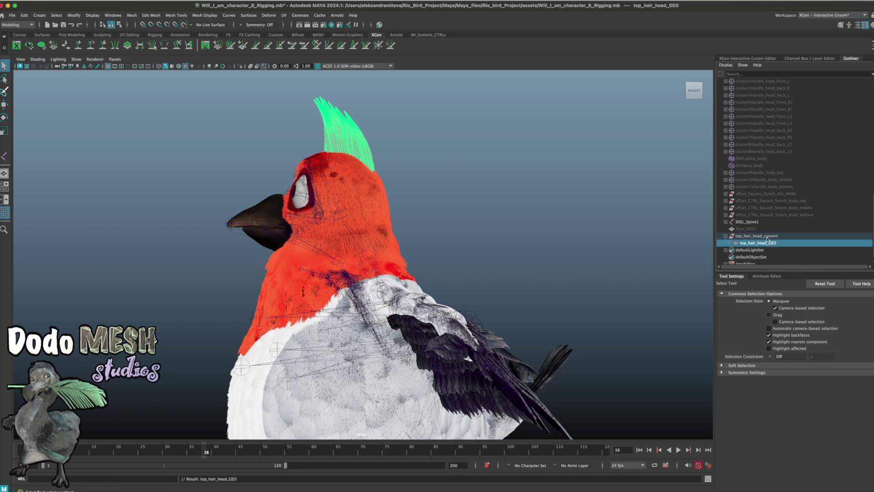
Step: Move the crest mesh toward the RiO_bird_G group and delete the leftover top_hair_head_convert object
mouse_move(769, 236)
left_mouse_down()
mouse_move(771, 77)
mouse_move(745, 111)
left_mouse_up()
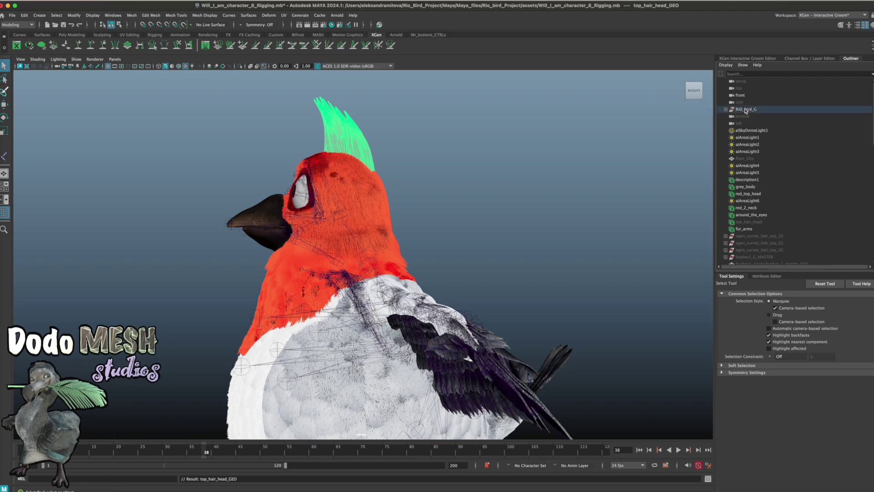
left_click(726, 110)
scroll(729, 110, "down", 10)
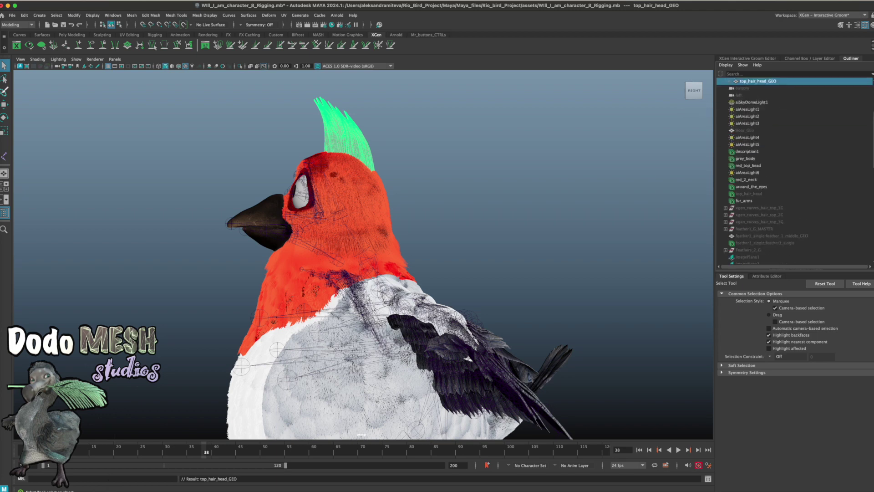
left_click(753, 236)
key("Delete")
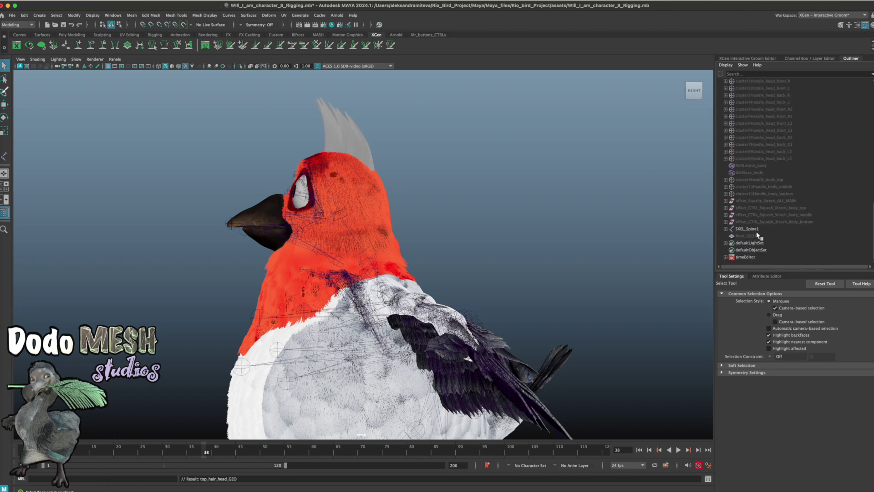
Step: Select top_hair_head_GEO on the head, then reselect the top_hair_head groom description
left_click(356, 149)
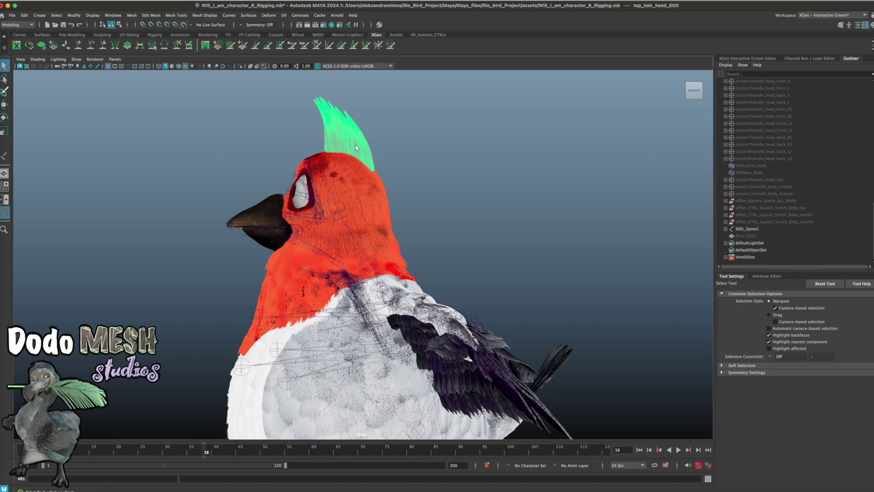
scroll(865, 156, "up", 3)
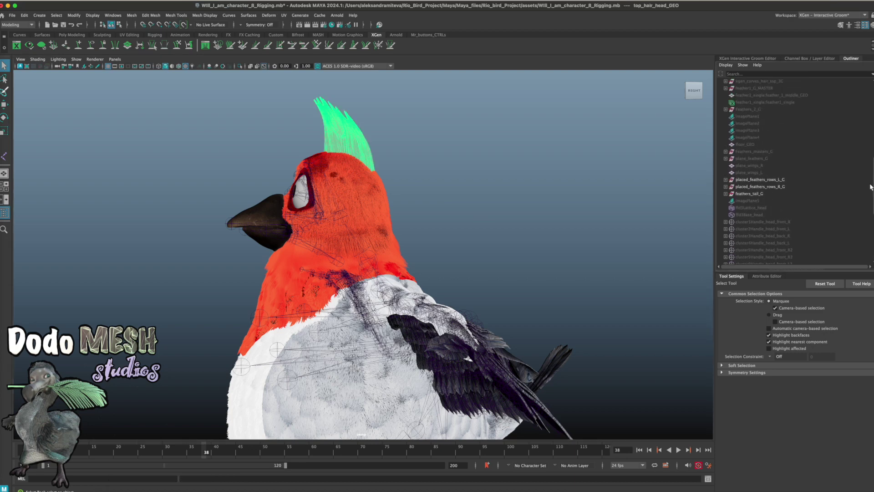
scroll(865, 156, "up", 2)
scroll(865, 156, "up", 2)
scroll(865, 156, "up", 3)
scroll(865, 156, "up", 1)
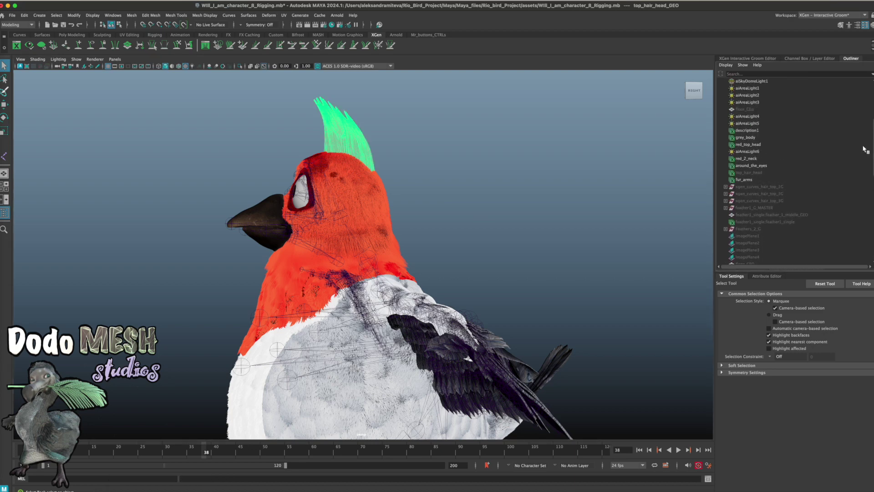
scroll(865, 156, "up", 2)
scroll(865, 157, "up", 2)
left_click(756, 229)
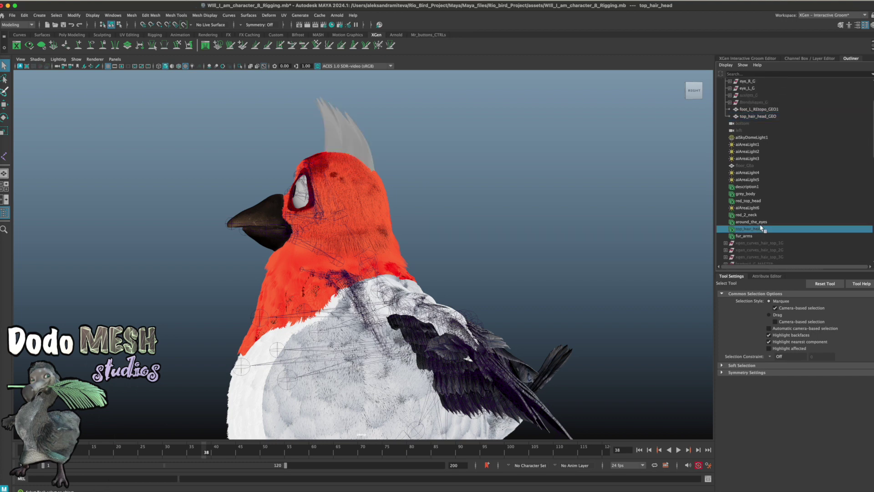
Step: Inspect the top_hair_head description's hairPhysicalShader9 material settings
left_click(769, 279)
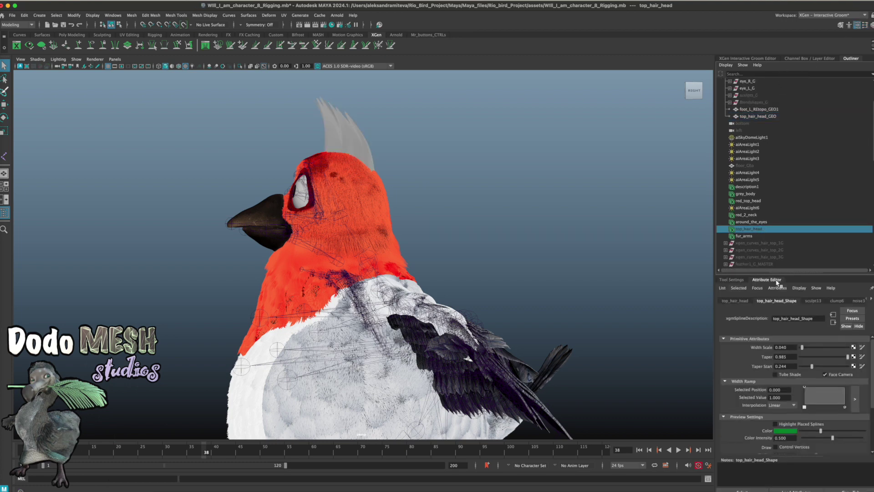
left_click(871, 300)
left_click(842, 301)
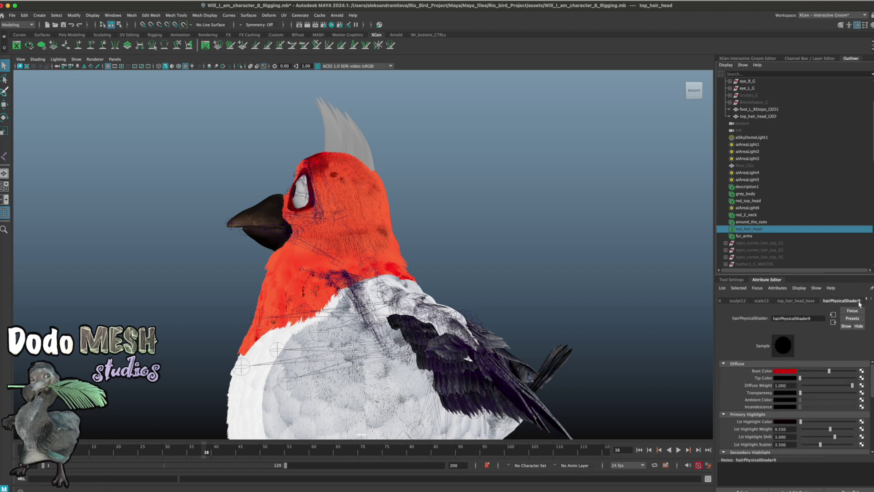
Step: In Hypershade, apply the hair physical shader to the top_hair_head_GEO crest mesh
left_click(332, 25)
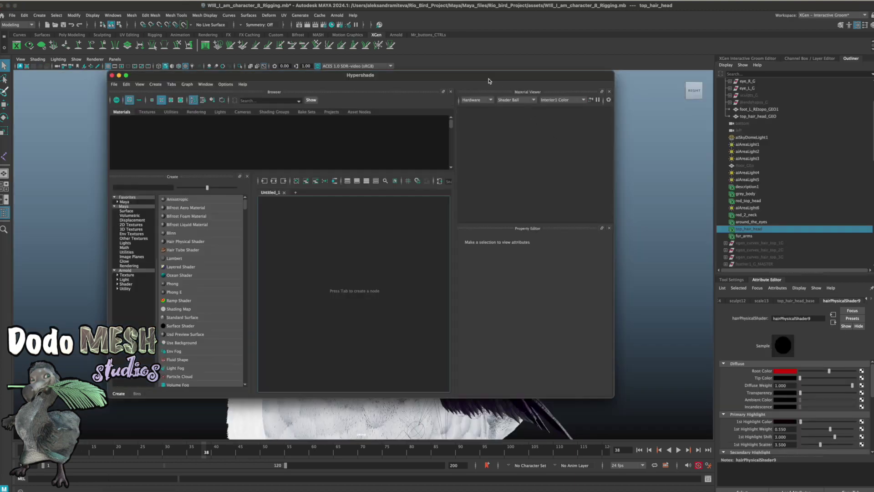
left_click_drag(489, 81, 575, 268)
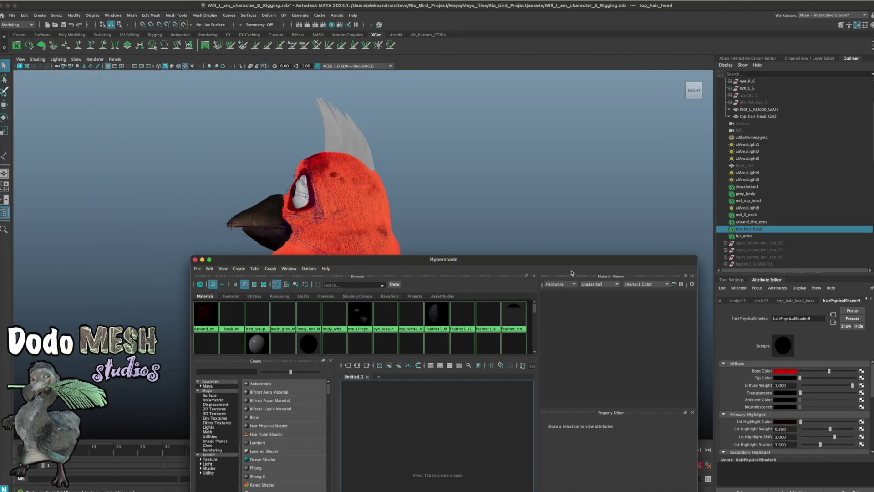
left_click(353, 147)
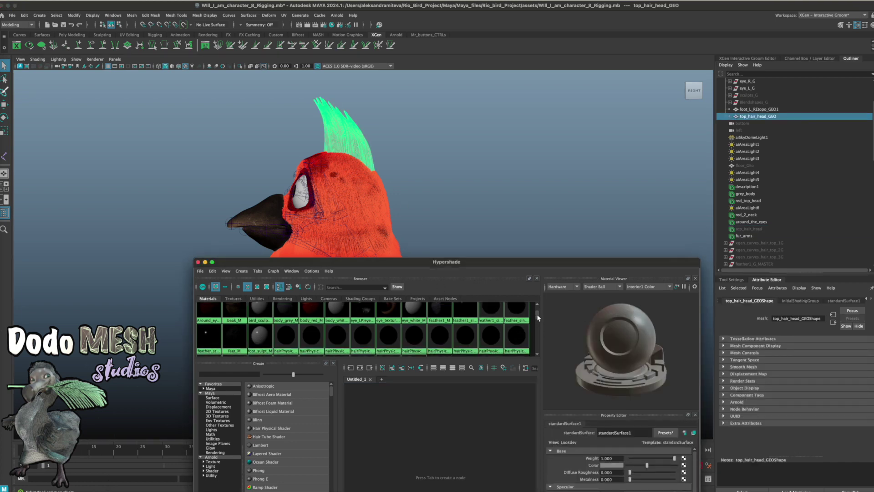
left_click_drag(538, 315, 526, 320)
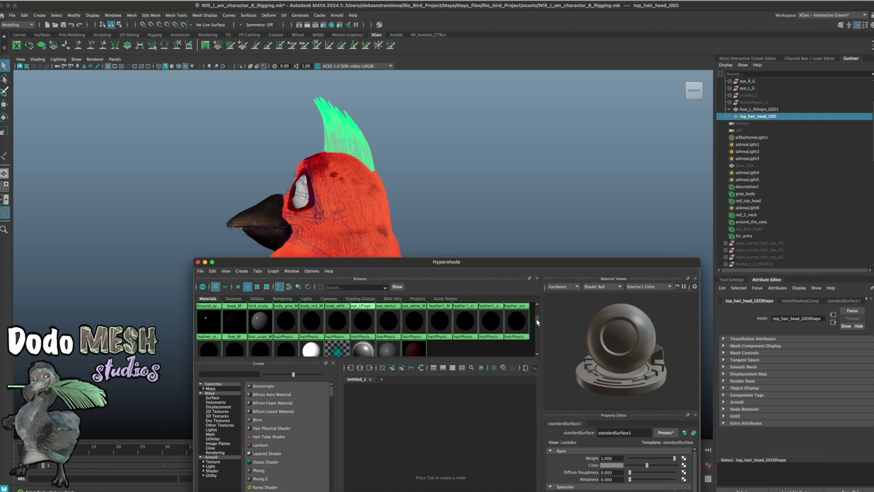
scroll(300, 327, "down", 2)
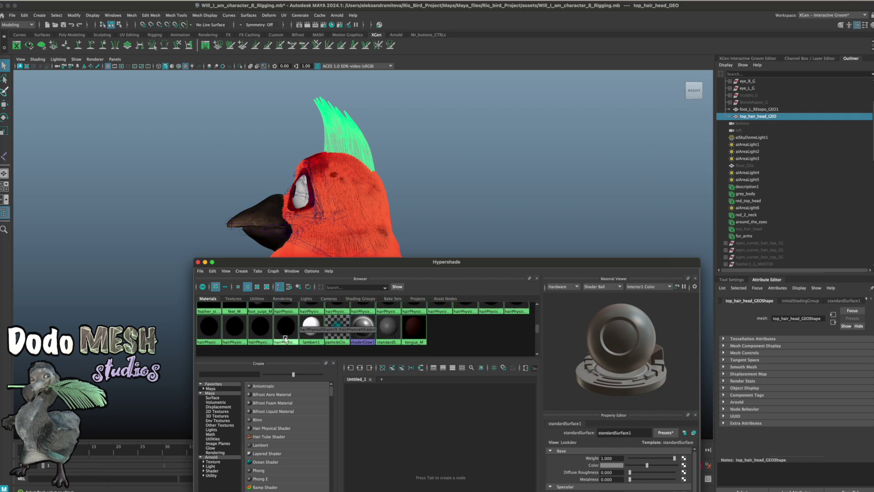
middle_click_drag(283, 338, 346, 135)
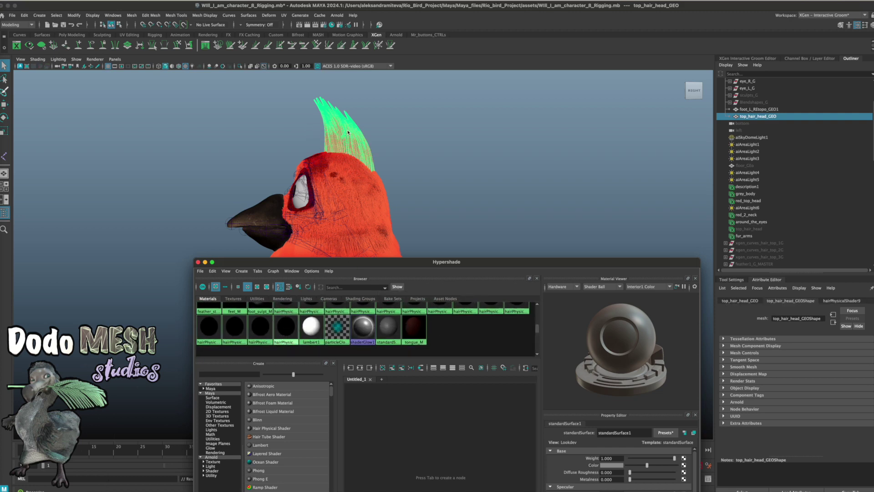
Step: Close Hypershade and orbit around the bird to inspect the red crest
left_click(198, 262)
left_click(454, 174)
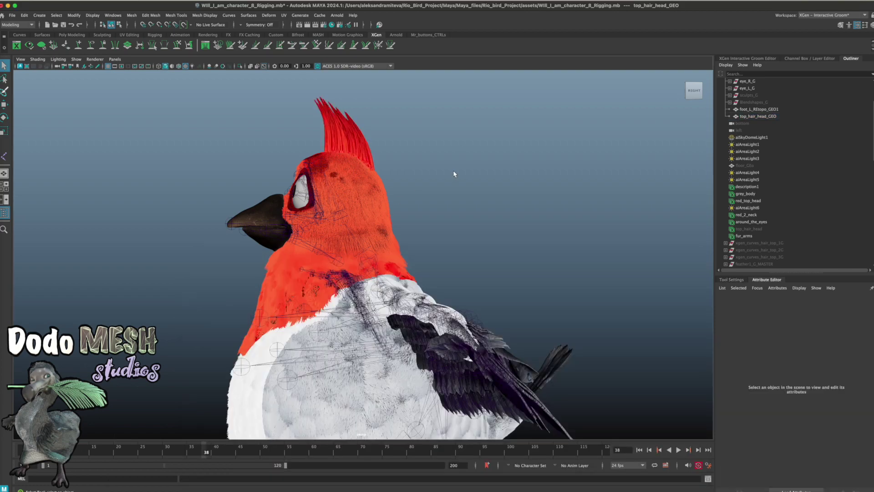
mouse_move(504, 266)
left_mouse_down("alt")
mouse_move(491, 271)
mouse_move(509, 274)
mouse_move(446, 211)
mouse_move(582, 321)
mouse_move(617, 322)
mouse_move(591, 318)
left_mouse_up("alt")
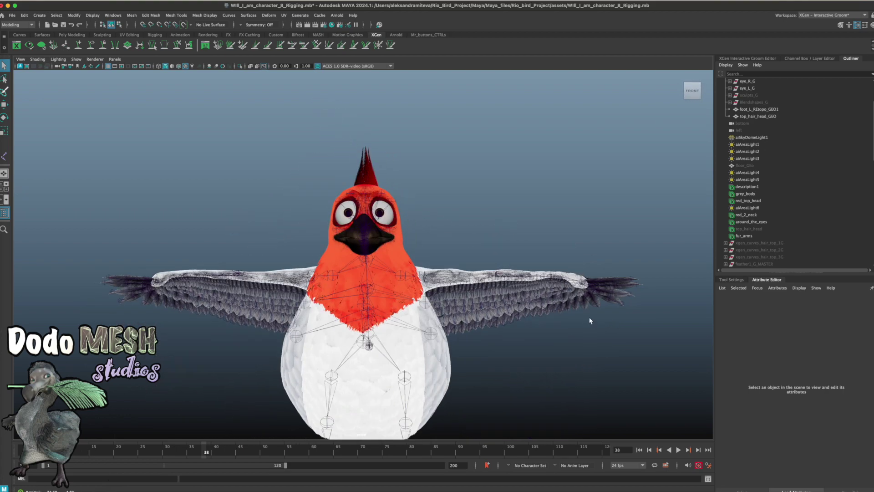
right_click_drag(568, 343, 480, 302, "alt")
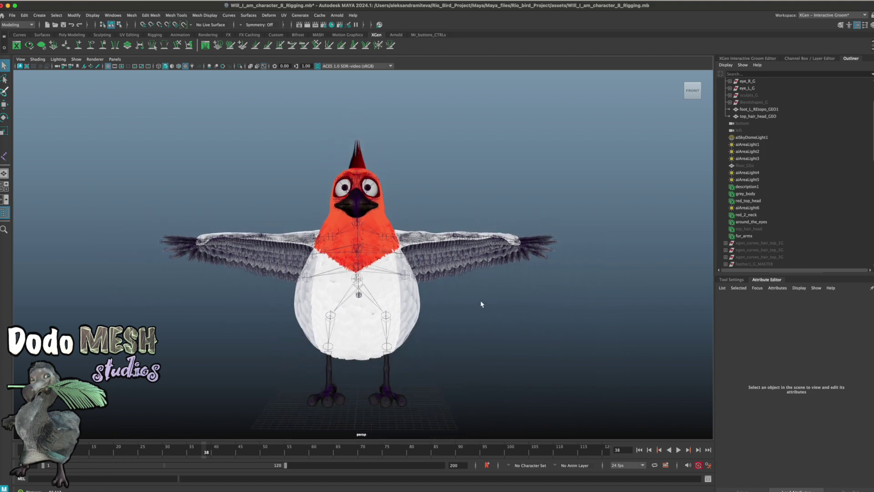
mouse_move(491, 367)
left_mouse_down("alt")
mouse_move(463, 366)
mouse_move(472, 363)
left_mouse_up("alt")
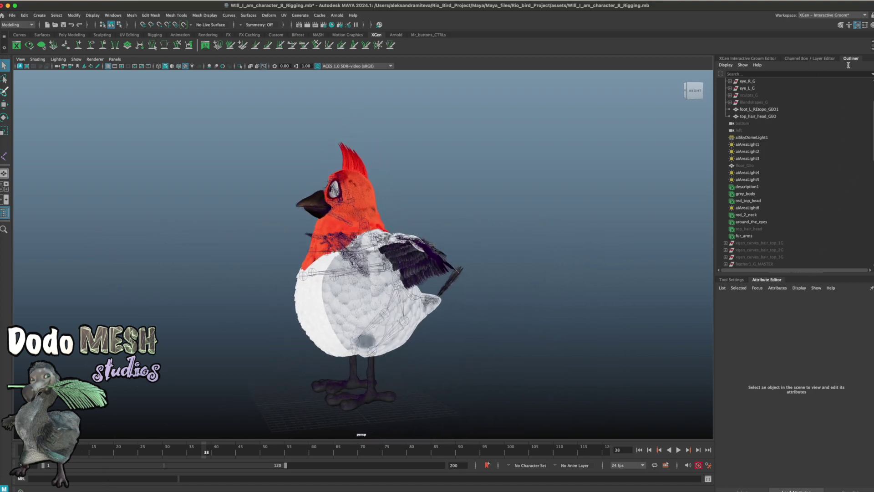
Step: Make the lights display layer visible and open the Arnold RenderView
left_click(738, 280)
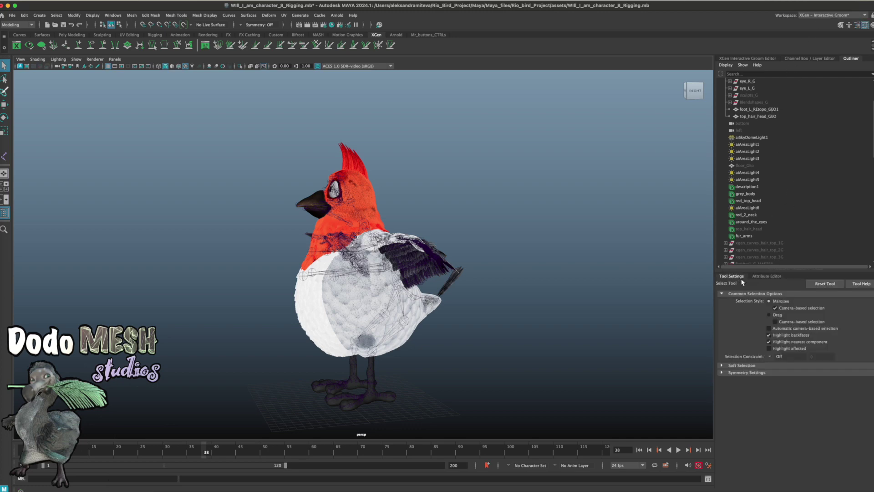
left_click(809, 59)
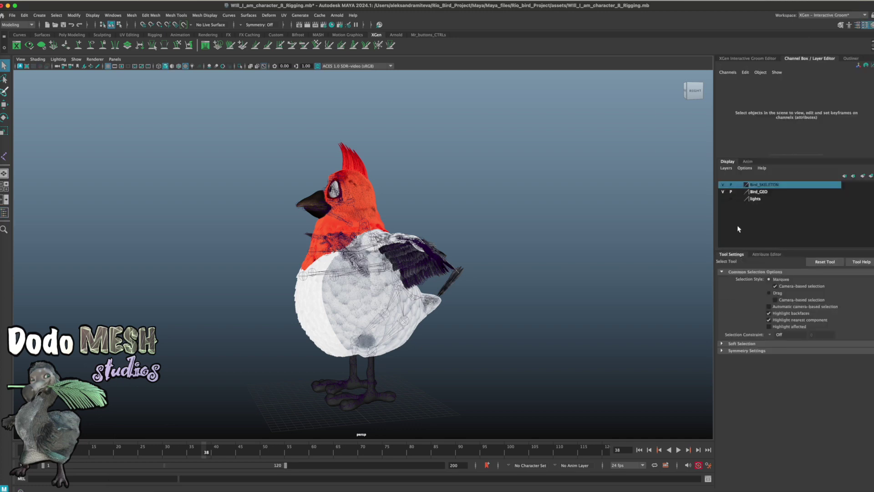
left_click(723, 199)
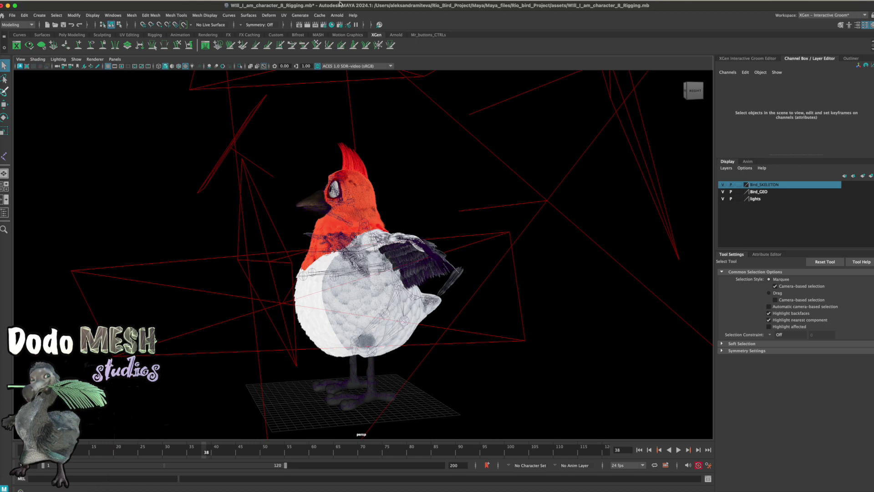
left_click(337, 15)
left_click(359, 37)
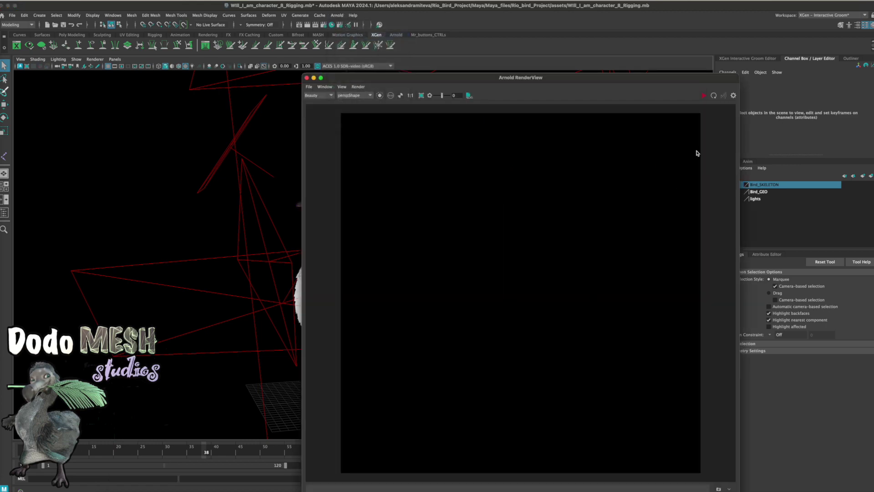
Step: Start an Arnold IPR render and set a crop region around the bird's head
left_click(703, 95)
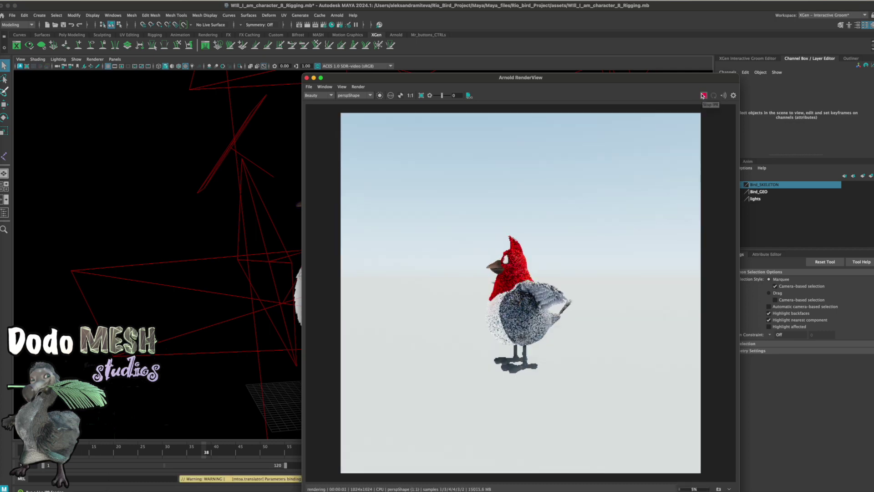
mouse_move(435, 77)
left_mouse_down()
mouse_move(516, 75)
mouse_move(509, 76)
left_mouse_up()
scroll(300, 362, "up", 2)
scroll(301, 362, "up", 2)
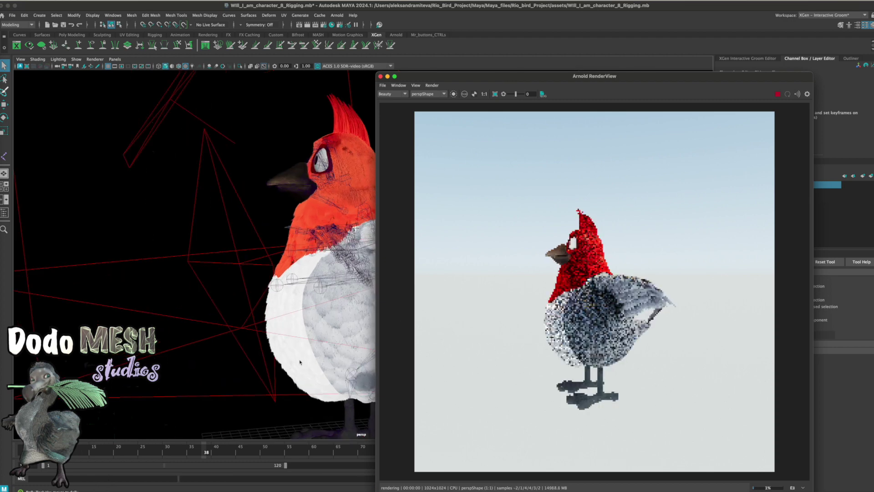
scroll(300, 362, "up", 2)
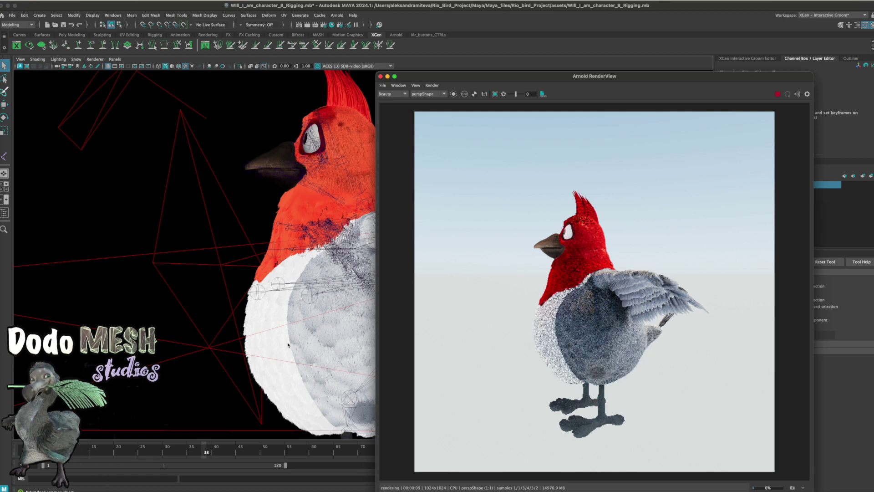
left_click(495, 94)
left_click_drag(552, 185, 623, 241)
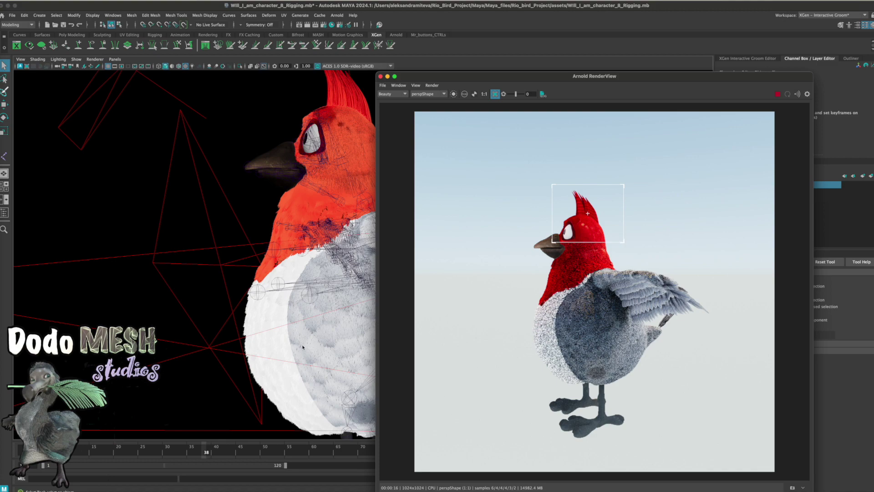
Step: Re-render the head region from front and side views, then bring the render window forward
mouse_move(303, 351)
left_mouse_down("alt")
mouse_move(331, 352)
mouse_move(312, 357)
left_mouse_up("alt")
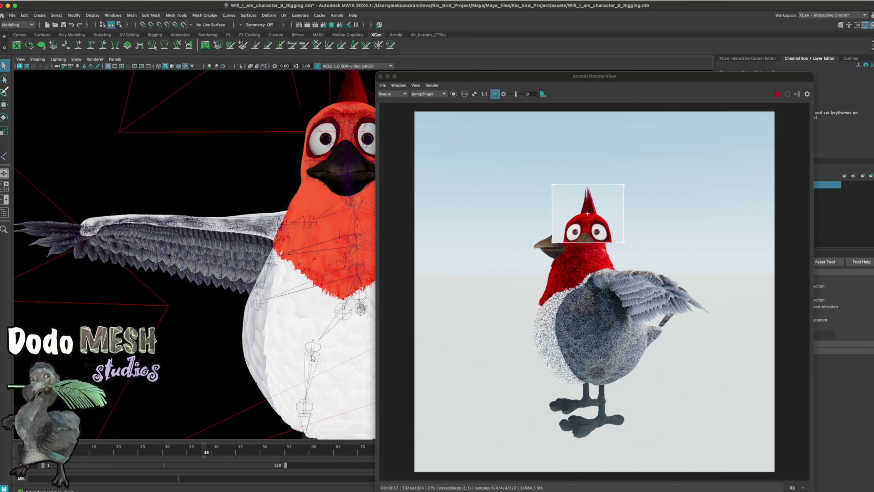
left_click_drag(313, 358, 297, 357, "alt")
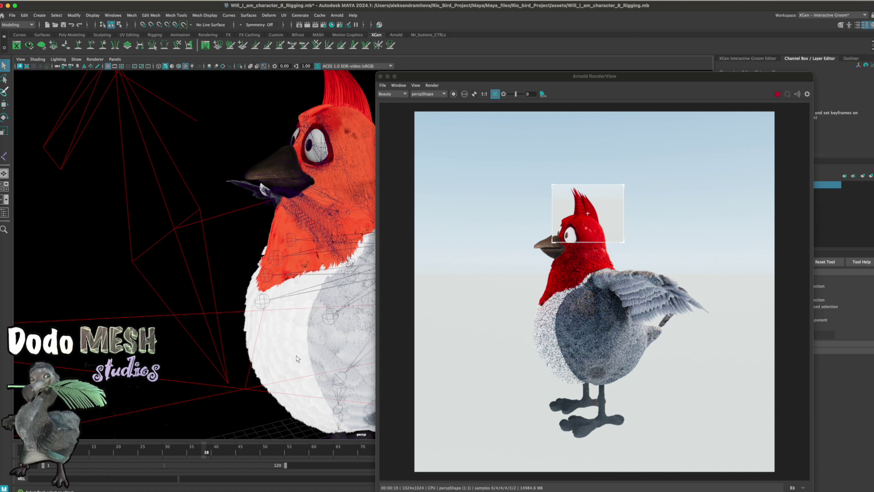
left_click(410, 76)
Step: Close the RenderView, select top_hair_head_GEO and frame it close-up from behind the head
left_click(381, 76)
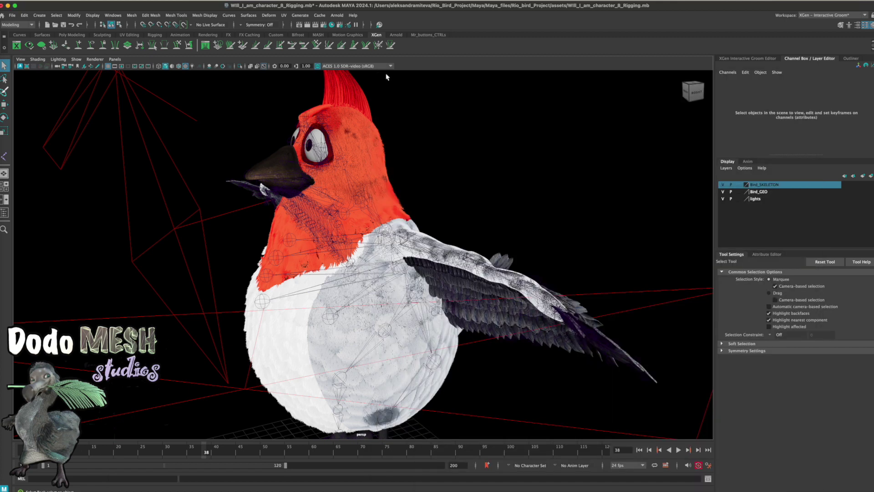
left_click(352, 96)
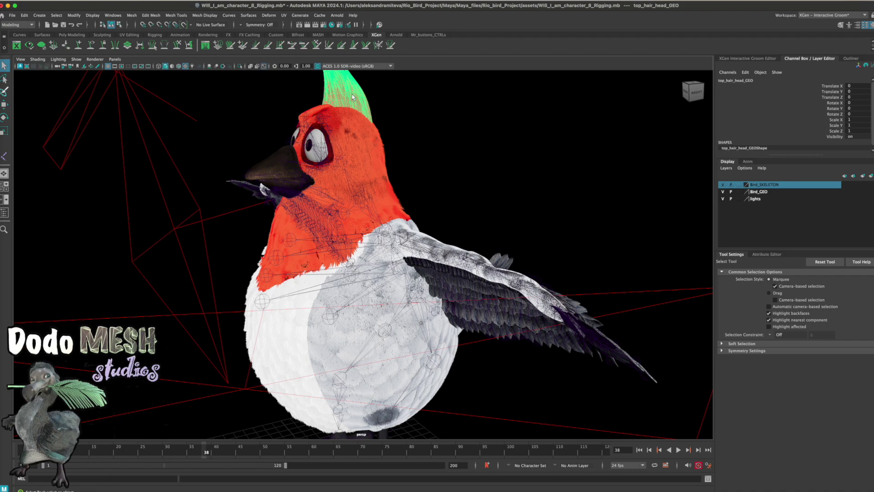
mouse_move(457, 174)
left_mouse_down("alt")
mouse_move(504, 242)
mouse_move(492, 258)
left_mouse_up("alt")
mouse_move(500, 250)
right_mouse_down("alt")
mouse_move(507, 268)
mouse_move(563, 297)
mouse_move(588, 279)
right_mouse_up("alt")
left_click_drag(588, 279, 572, 329, "alt")
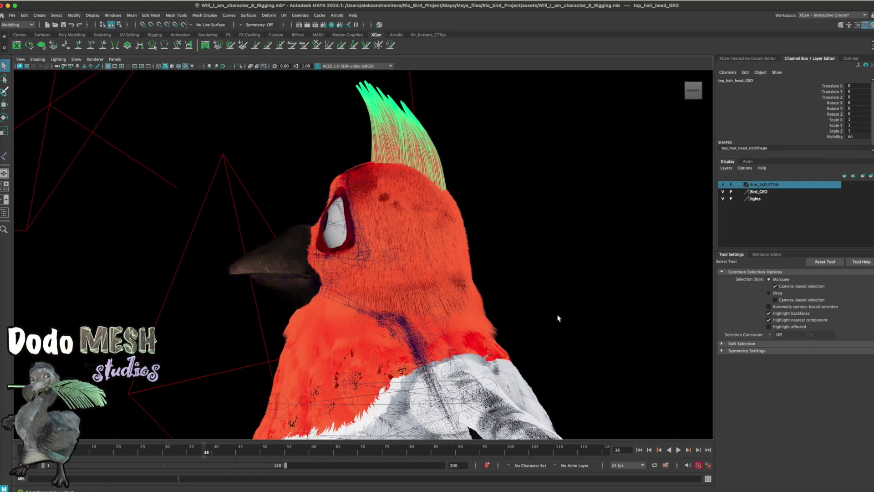
Step: Cancel the smooth mesh preview and delete the top_hair_head_GEO crest mesh
key("3")
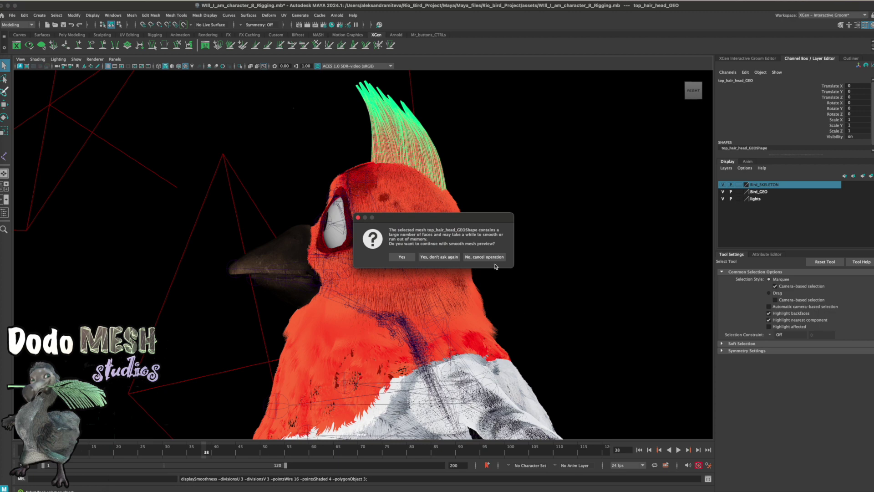
left_click(494, 257)
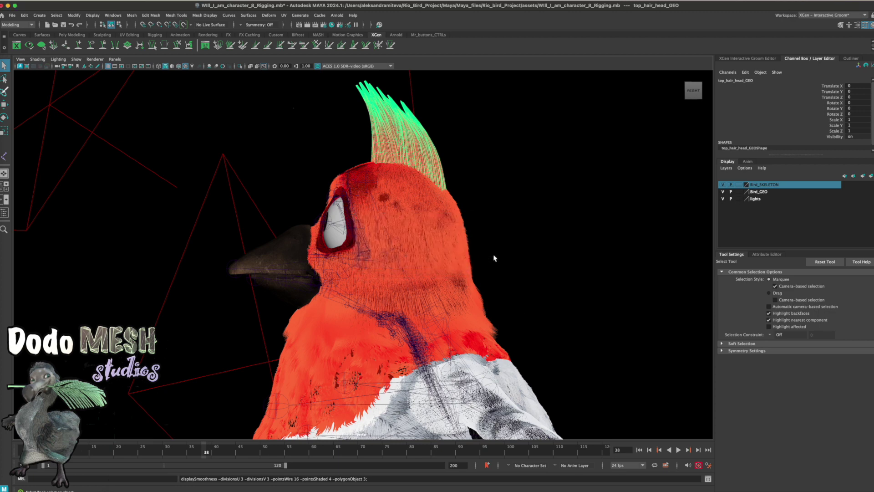
left_click(857, 60)
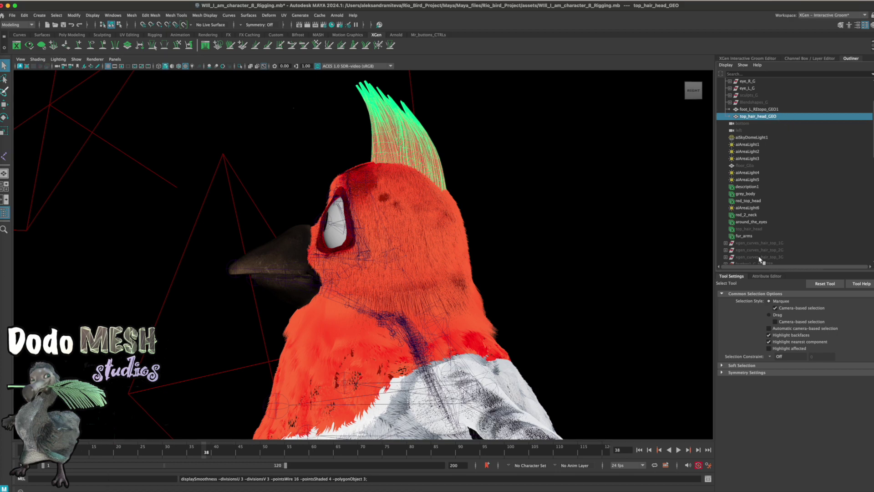
key("Delete")
Step: Unhide the top_hair_head XGen crest hair and orbit around the bird's head
scroll(759, 255, "down", 3)
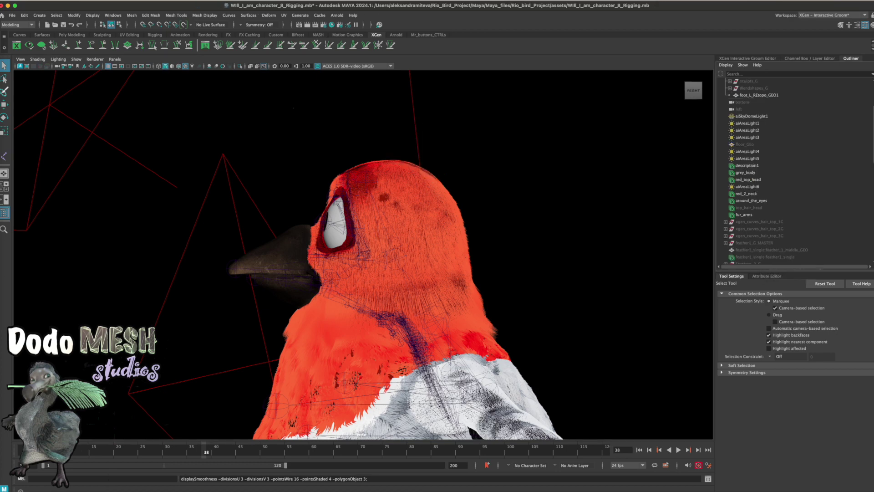
scroll(760, 255, "down", 3)
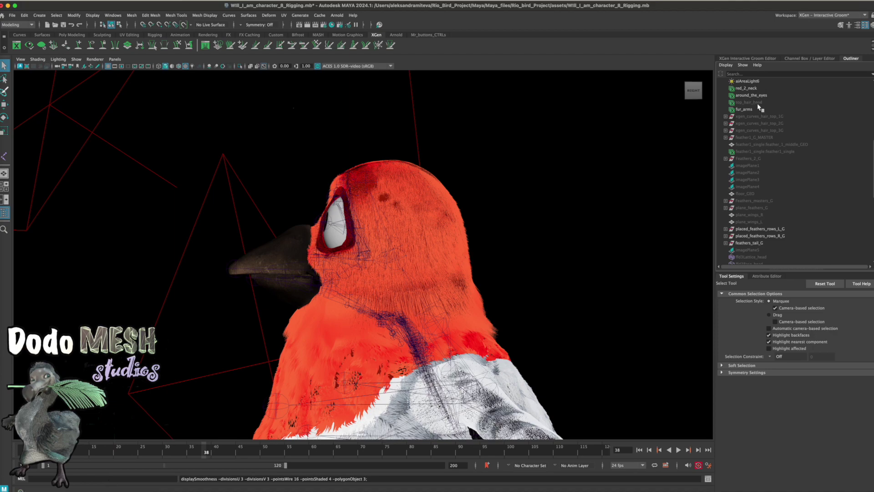
left_click(756, 103)
key("h")
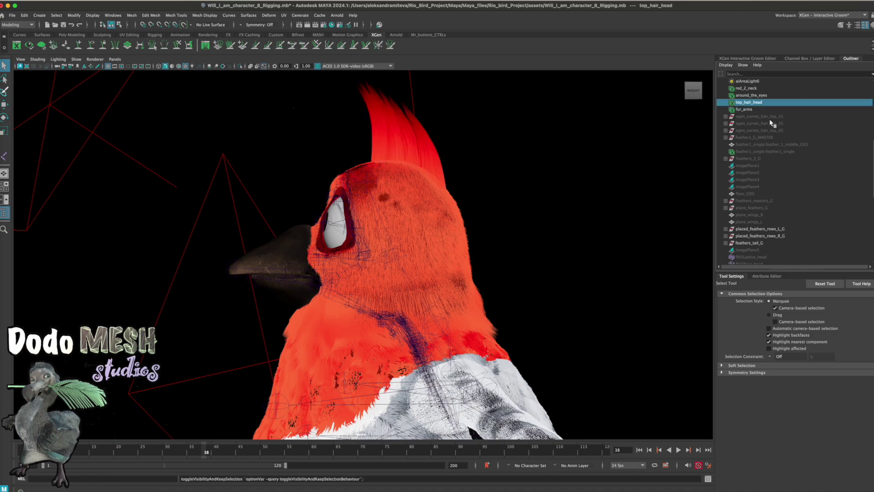
mouse_move(577, 309)
left_mouse_down("alt")
mouse_move(581, 319)
mouse_move(544, 302)
mouse_move(576, 312)
left_mouse_up("alt")
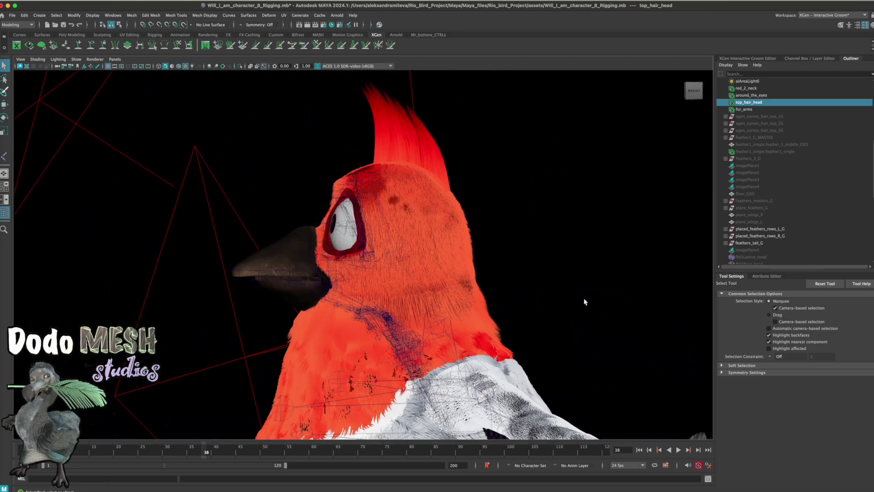
Step: Render the bird in Arnold RenderView with a crop region around the crest, then stop the IPR
left_click(337, 16)
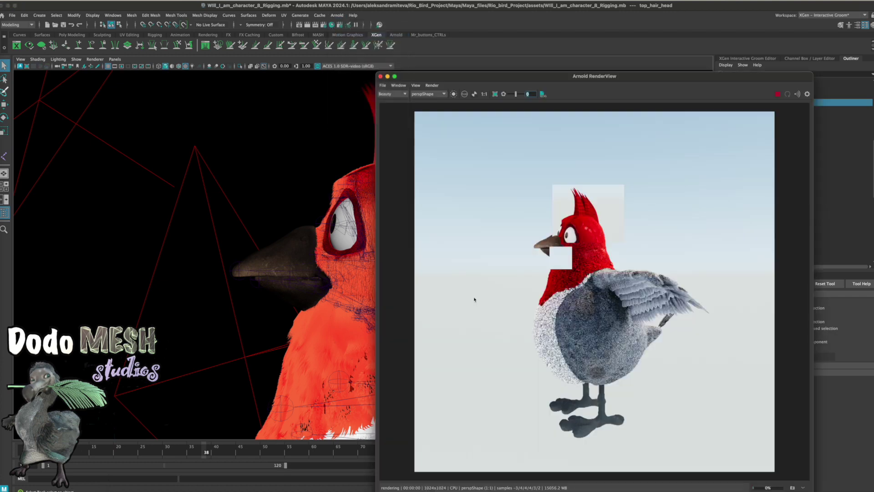
left_click_drag(754, 79, 631, 41)
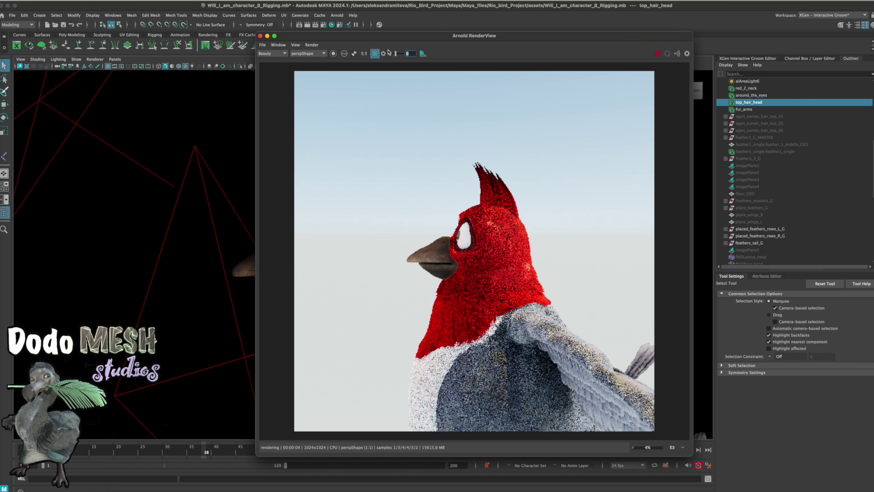
left_click_drag(450, 146, 531, 224)
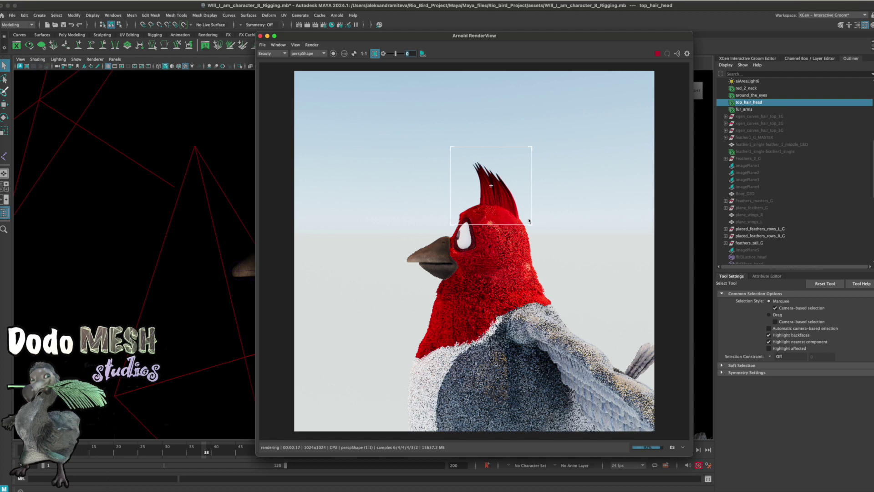
left_click(659, 54)
mouse_move(303, 37)
left_mouse_down()
mouse_move(179, 153)
mouse_move(173, 283)
mouse_move(182, 290)
left_mouse_up()
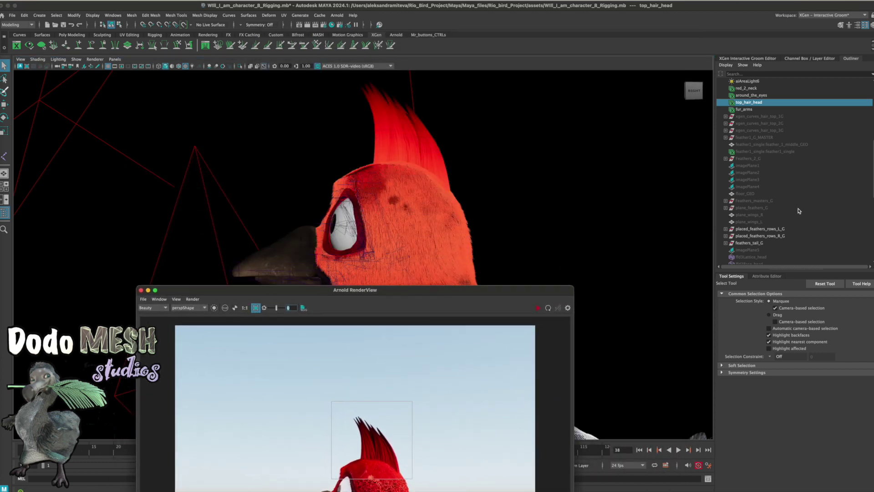
Step: Raise the top_hair_head_base Density Multiplier to 35.294 in the Attribute Editor
left_click(754, 60)
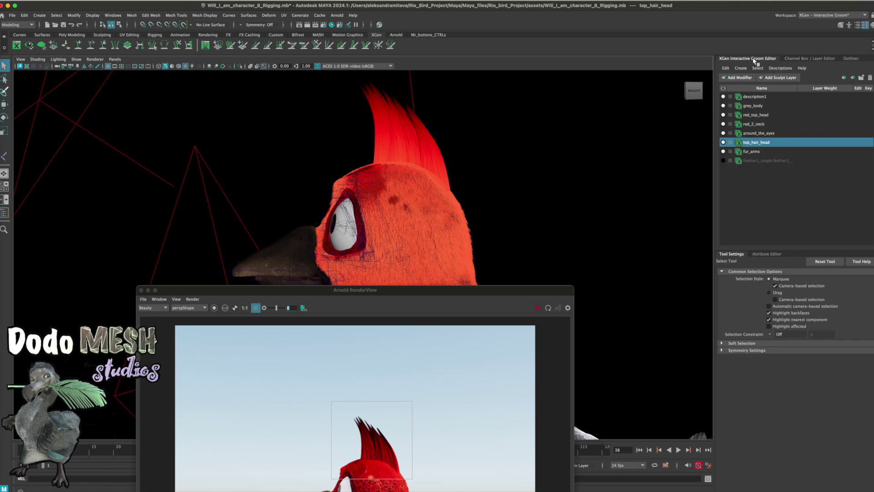
left_click(730, 143)
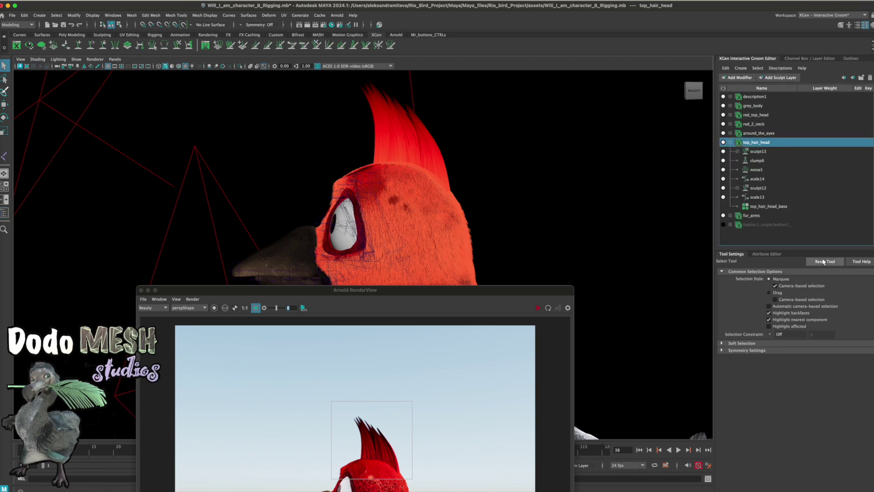
left_click(767, 254)
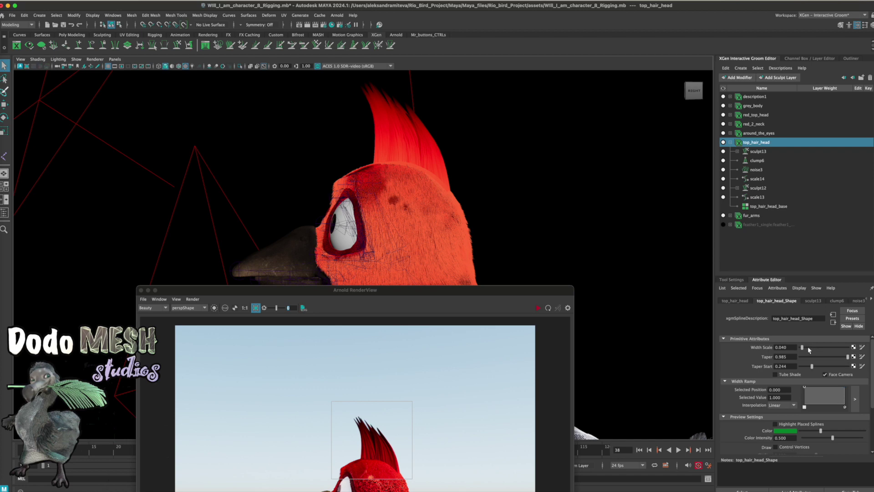
left_click(872, 300)
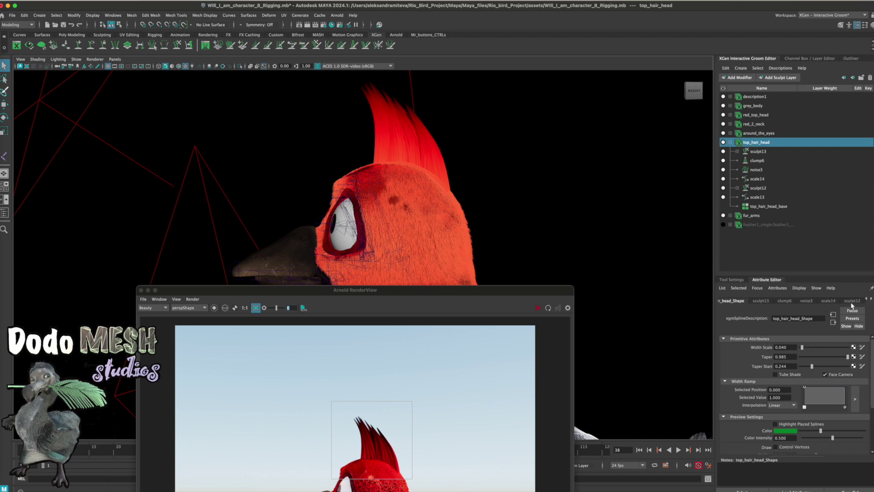
left_click(853, 301)
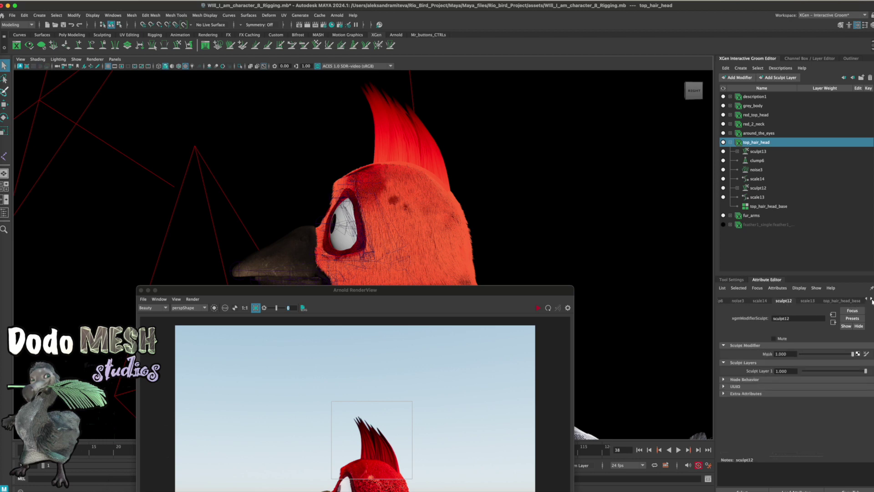
left_click(872, 300)
left_click(806, 301)
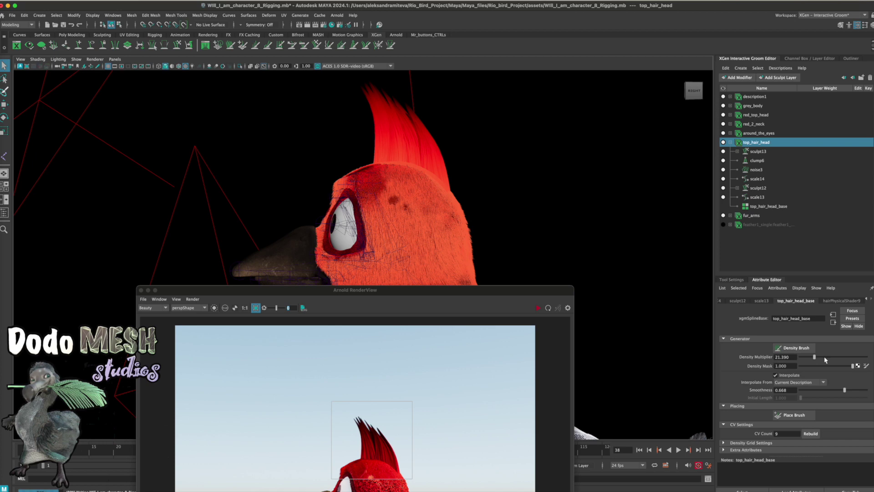
left_click(824, 357)
Step: Rebuild the top_hair_head crest guides with a CV Count of 20
double_click(782, 433)
type("6")
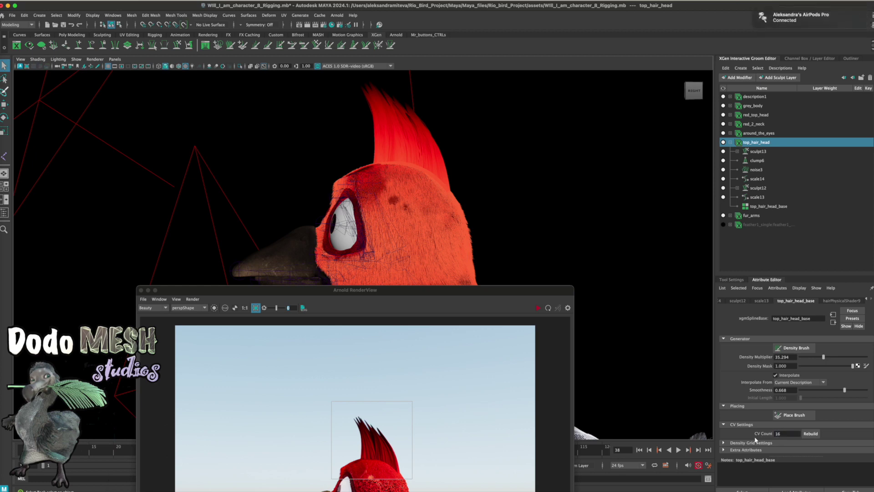
left_click(813, 434)
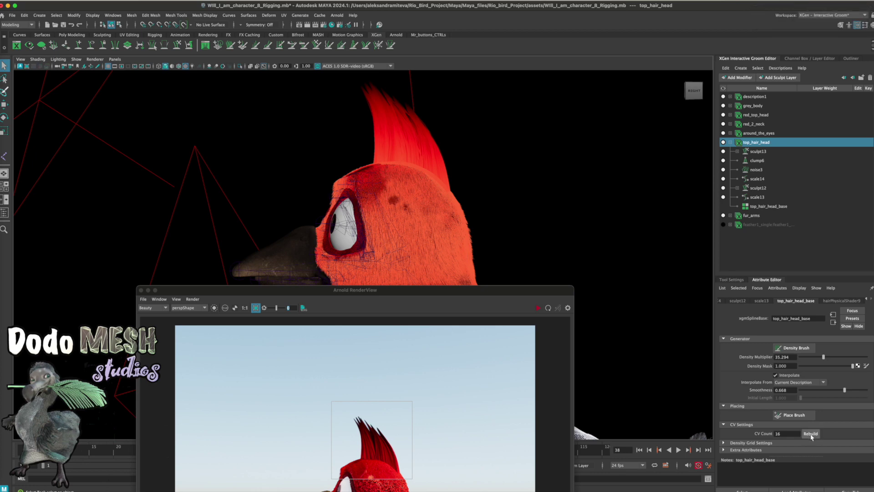
double_click(781, 434)
type("20")
key("Return")
left_click(813, 434)
left_click(811, 434)
left_click_drag(476, 292, 468, 239)
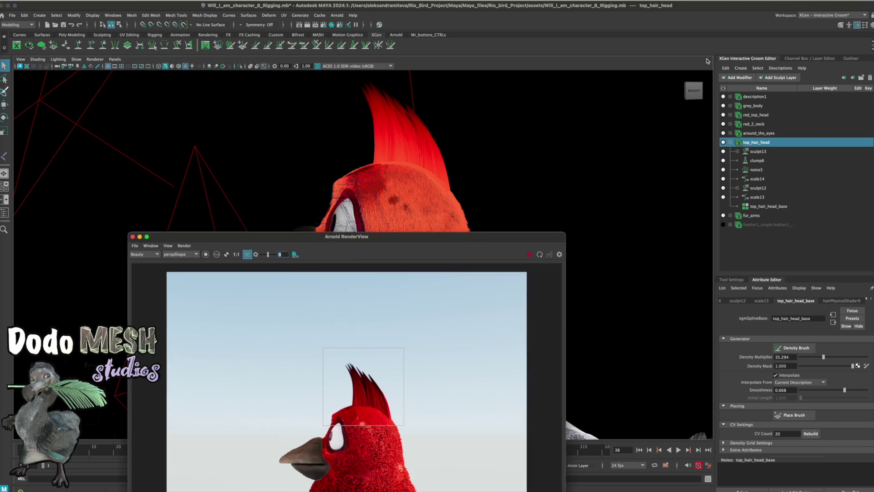
left_click(304, 17)
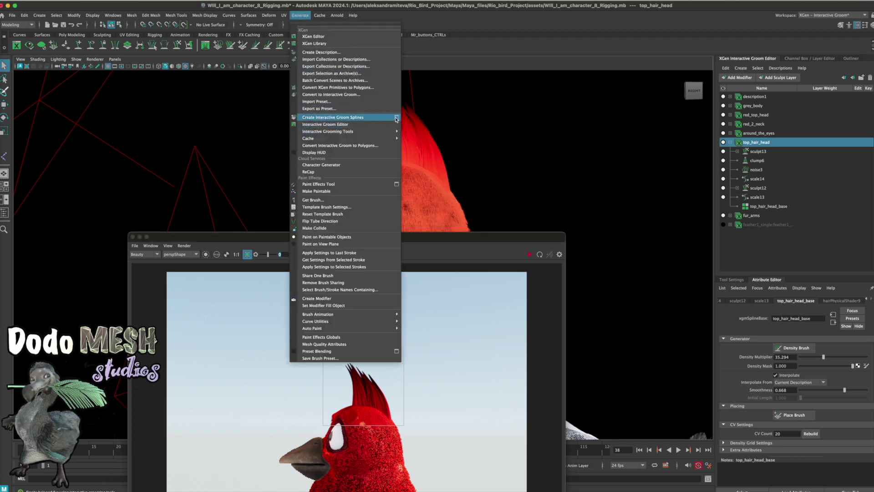
Step: Convert the crest interactive groom to polygons from its options dialog, creating polySurface7
left_click(392, 146)
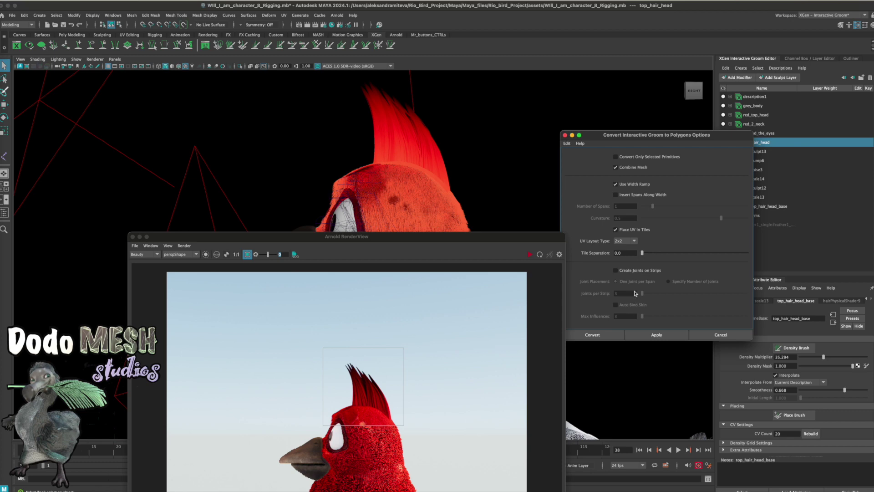
left_click(606, 334)
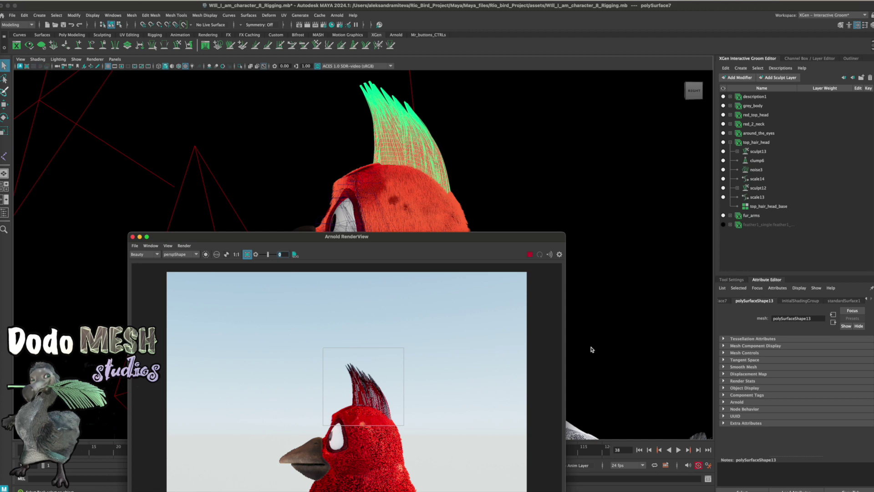
Step: Give the crest mesh hairPhysicalShader9 through the Hypershade Materials browser
left_click(332, 26)
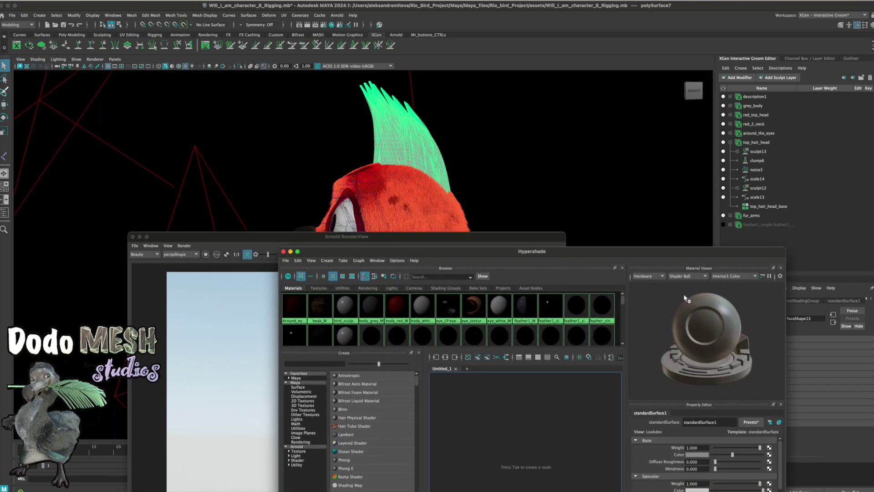
scroll(621, 314, "down", 5)
scroll(620, 321, "up", 2)
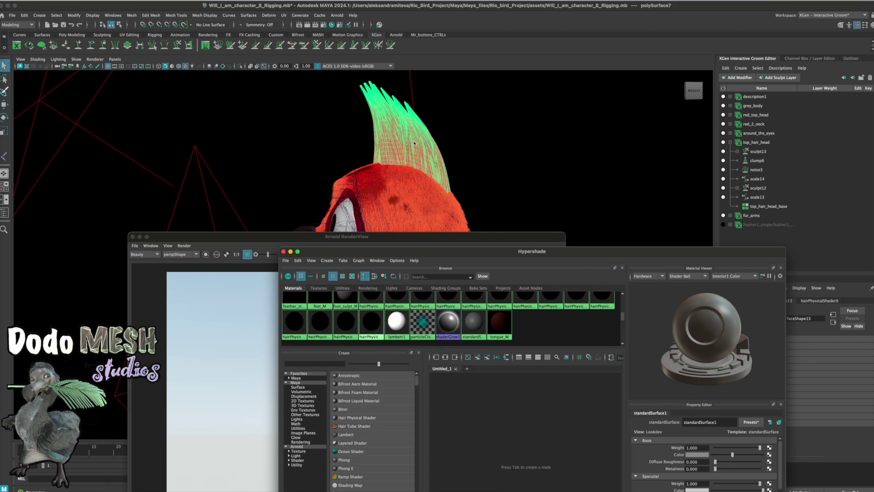
left_click(484, 237)
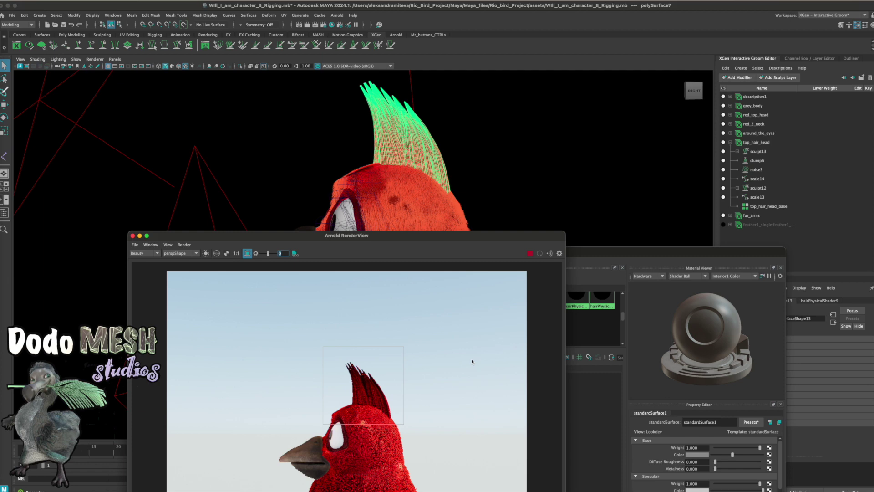
Step: Reopen Arnold RenderView and re-render only a crop region over the new crest mesh
left_click(133, 236)
left_click(337, 15)
left_click(356, 33)
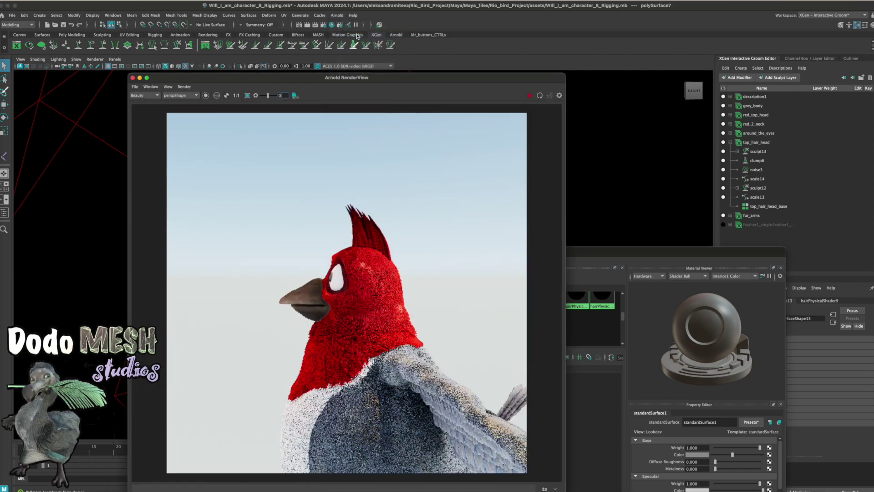
left_click(529, 96)
left_click(247, 95)
left_click_drag(319, 197, 407, 266)
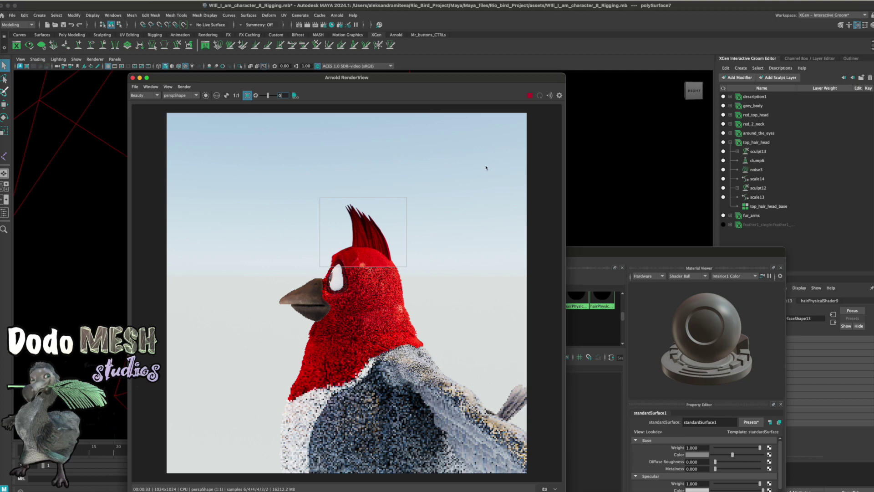
mouse_move(597, 191)
left_mouse_down("alt")
mouse_move(633, 196)
mouse_move(623, 191)
left_mouse_up("alt")
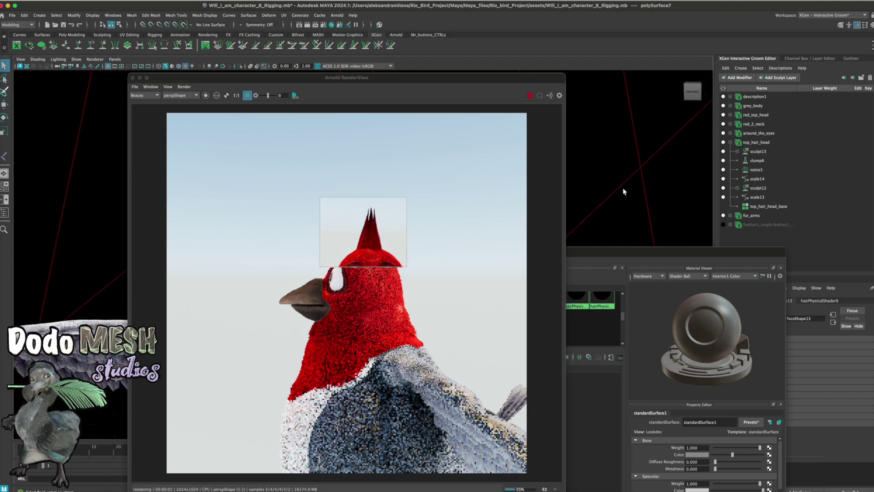